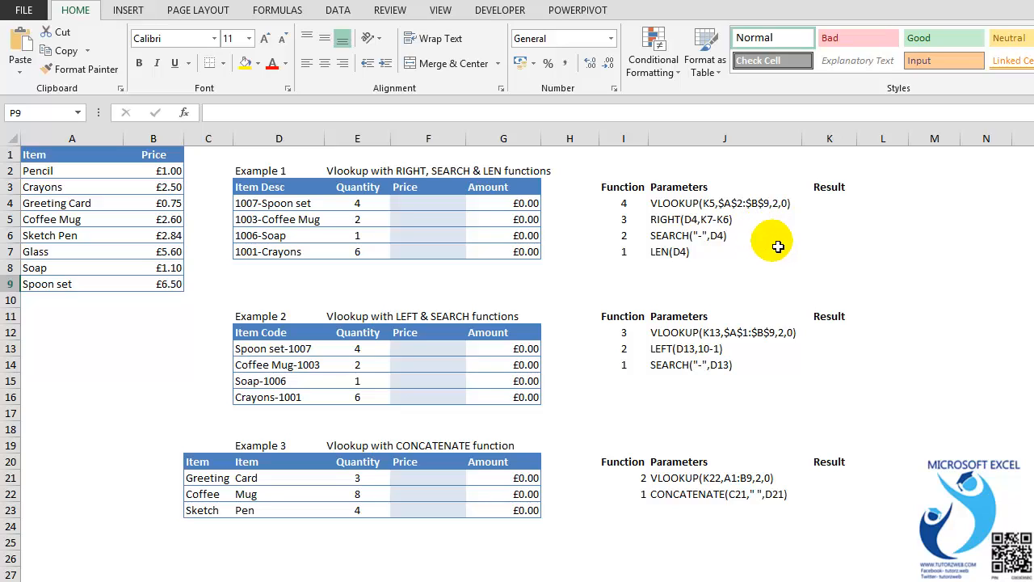
# Step: Enter =LEN(D4) in cell K7 to count the characters of the first item description
pyautogui.click(838, 252)
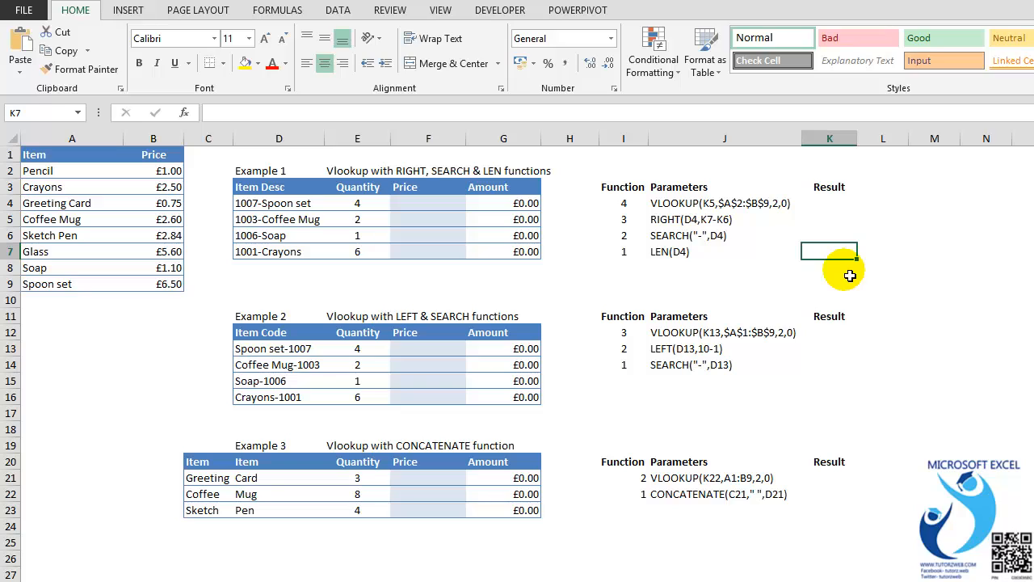
pyautogui.write('=len')
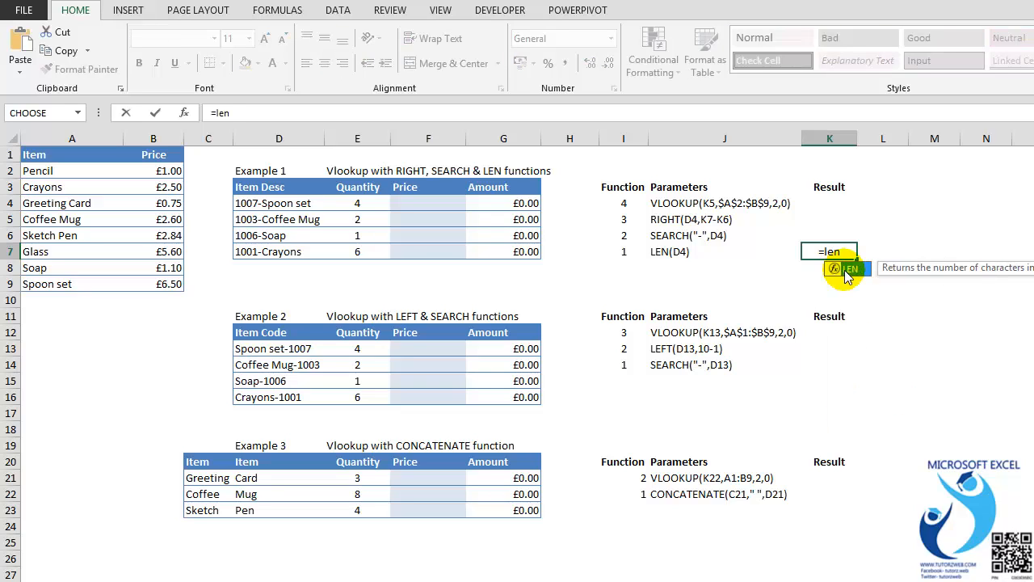
pyautogui.write('(')
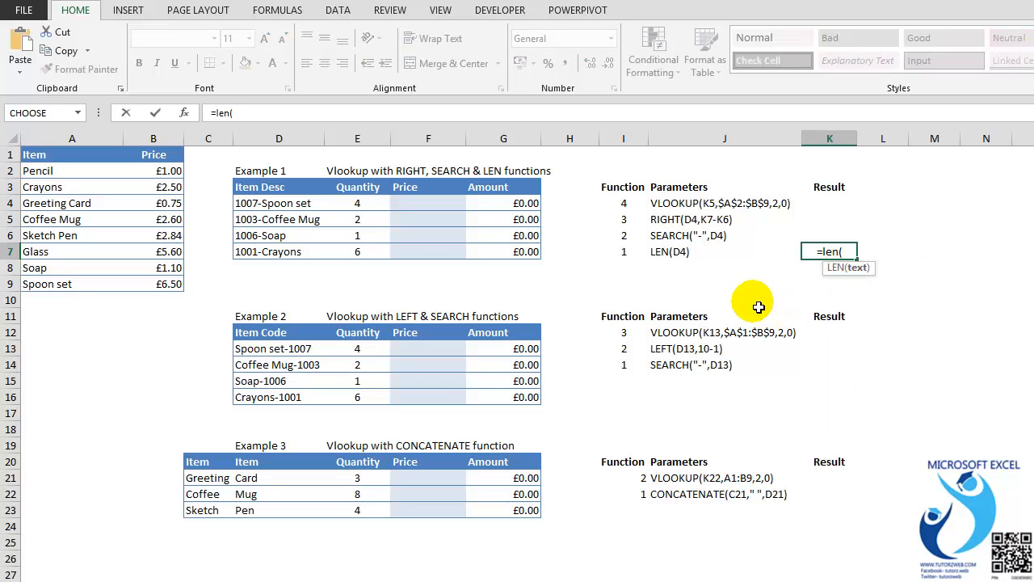
pyautogui.click(279, 208)
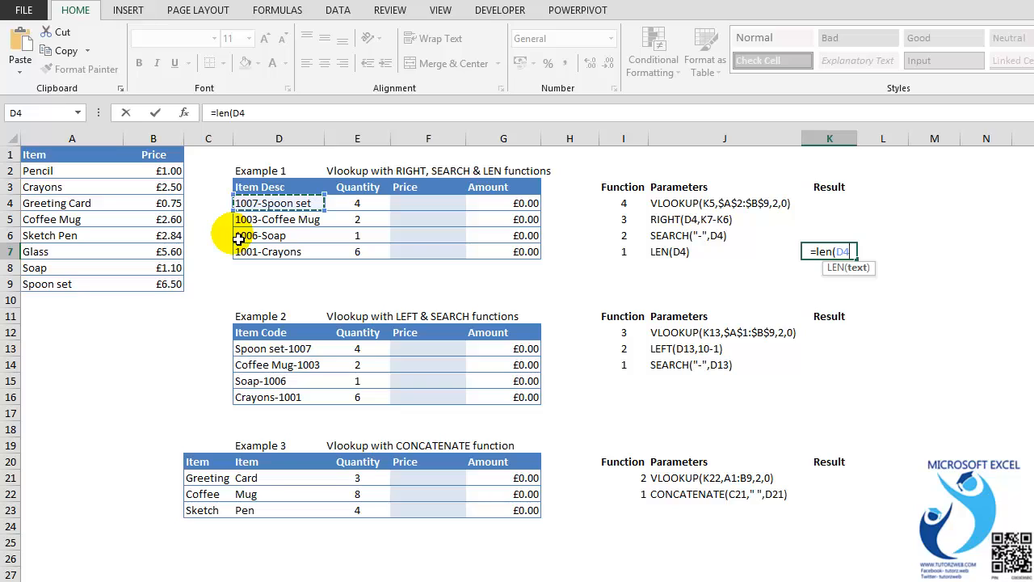
pyautogui.press('Return')
pyautogui.press('Up')
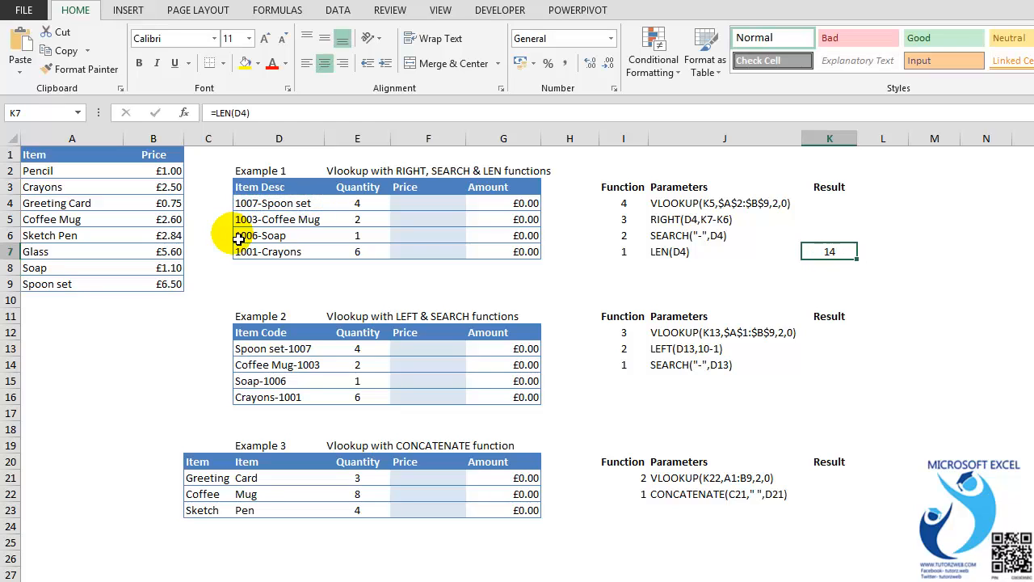
# Step: Enter =SEARCH("-",D4) in cell K6 to find the hyphen's position in the item description
pyautogui.press('Up')
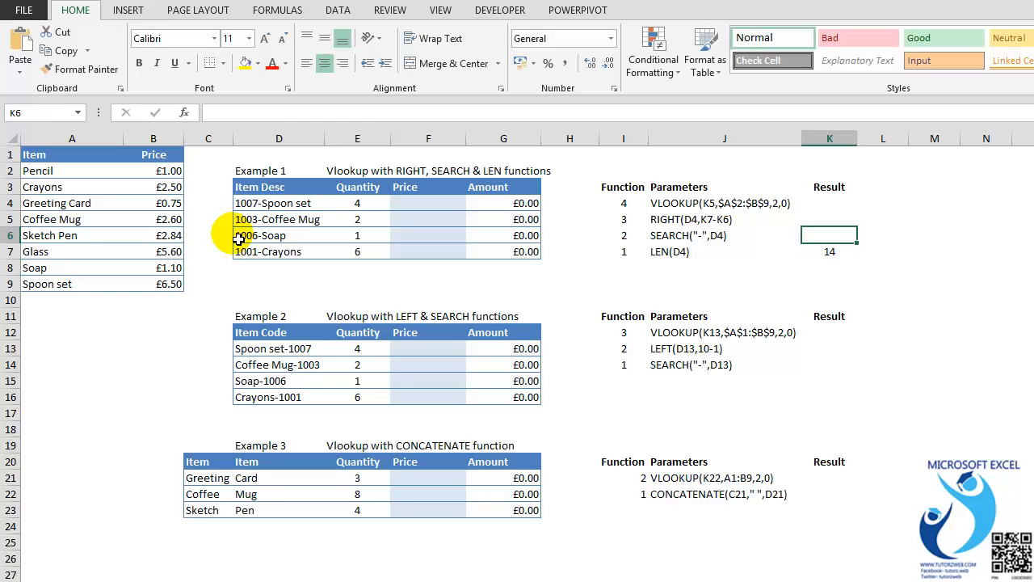
pyautogui.write('=sear')
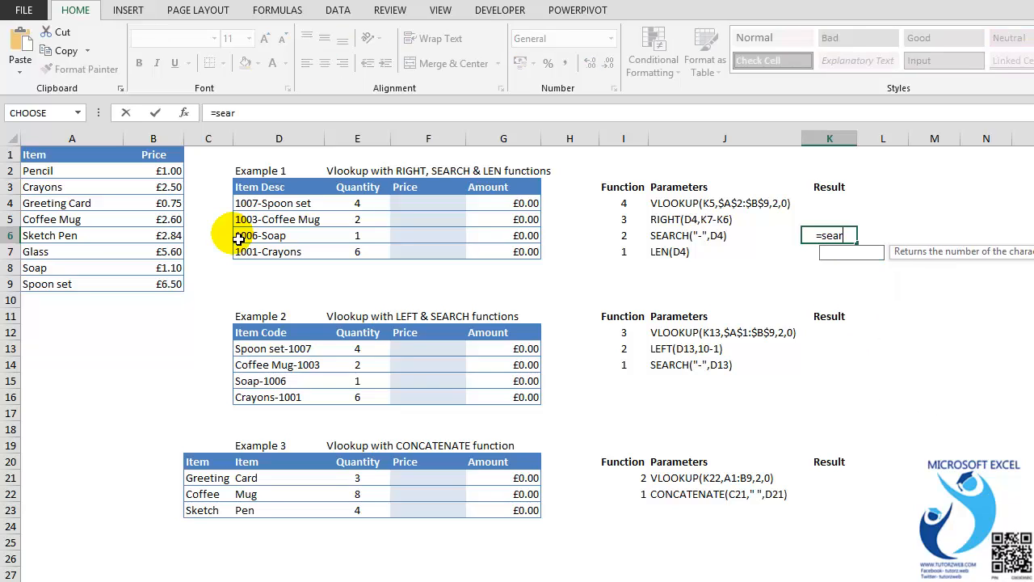
pyautogui.write('ch(')
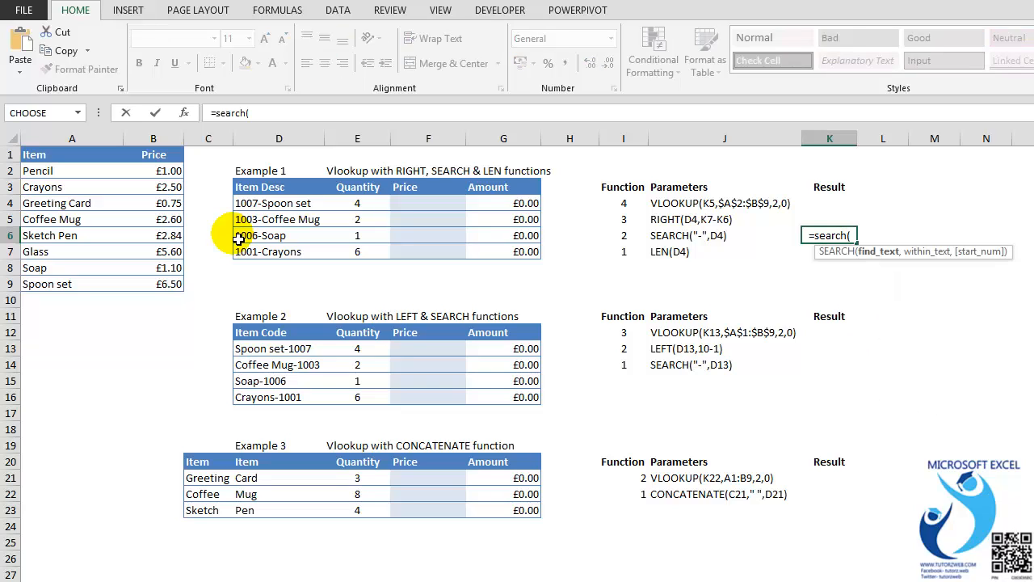
pyautogui.write('"-')
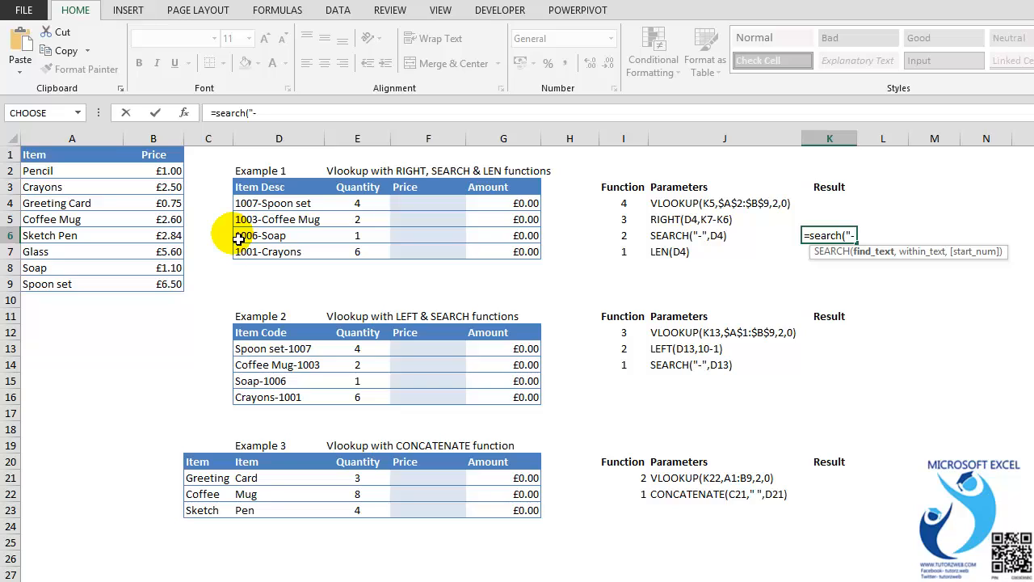
pyautogui.write('"')
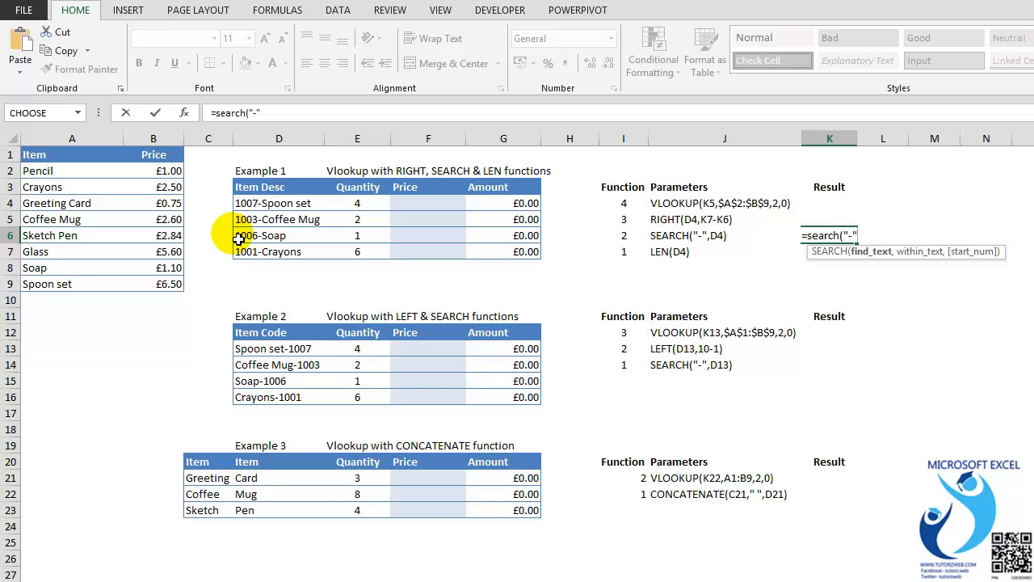
pyautogui.write(',')
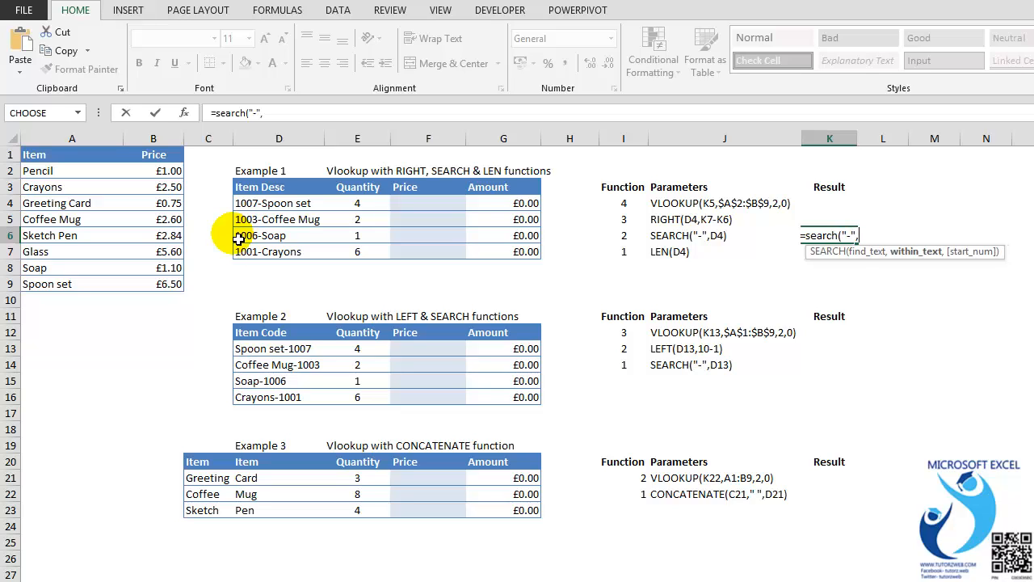
pyautogui.click(272, 208)
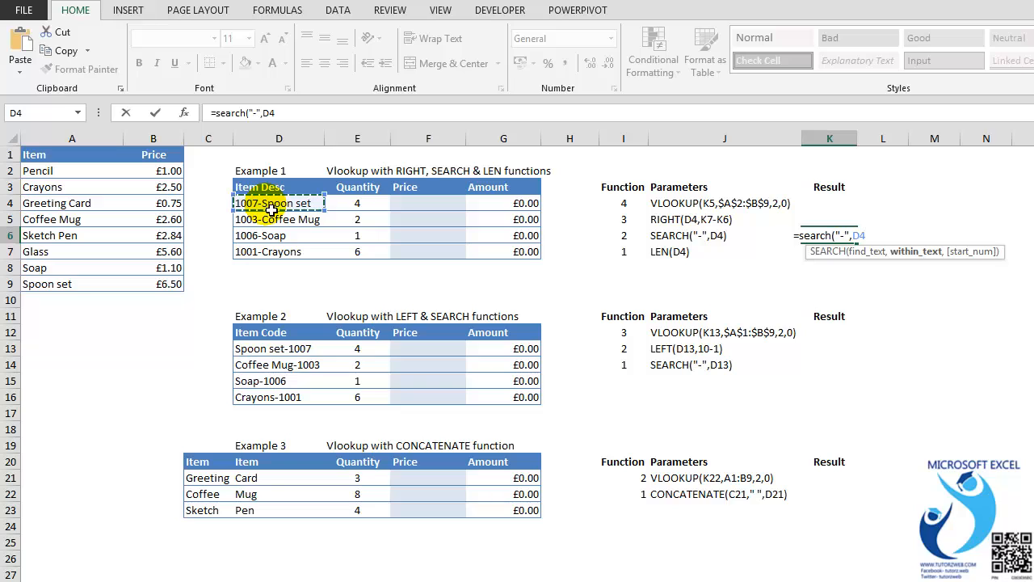
pyautogui.write(')')
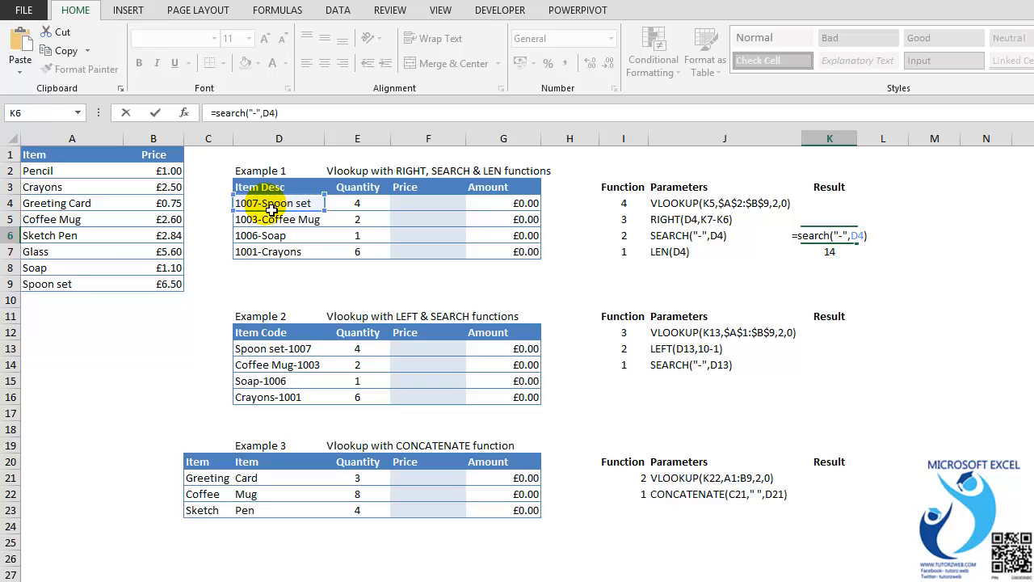
pyautogui.press('Return')
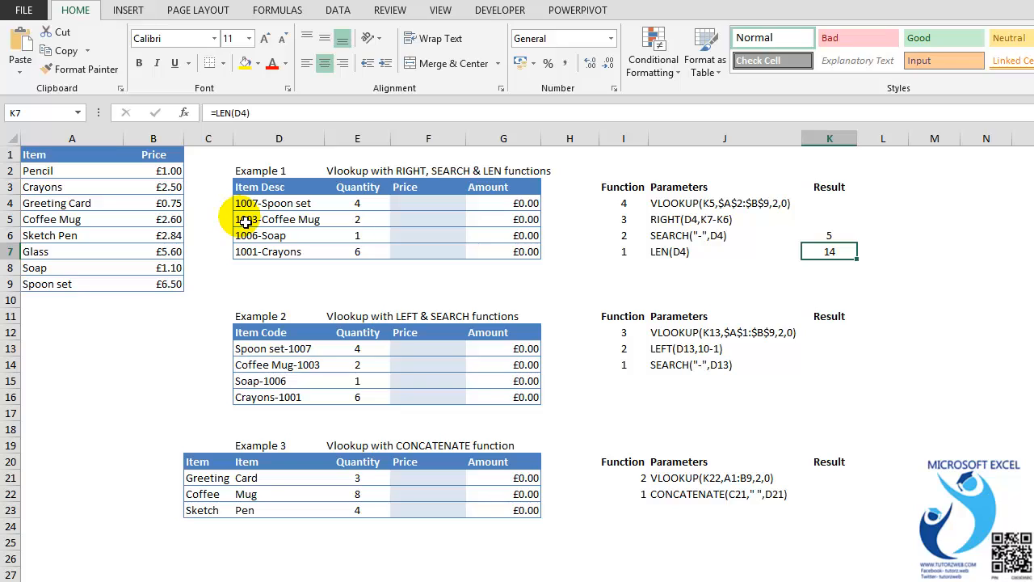
# Step: Enter =RIGHT(D4,K7-K6) in cell K5 to extract the item name, and move on to cell K4
pyautogui.click(830, 222)
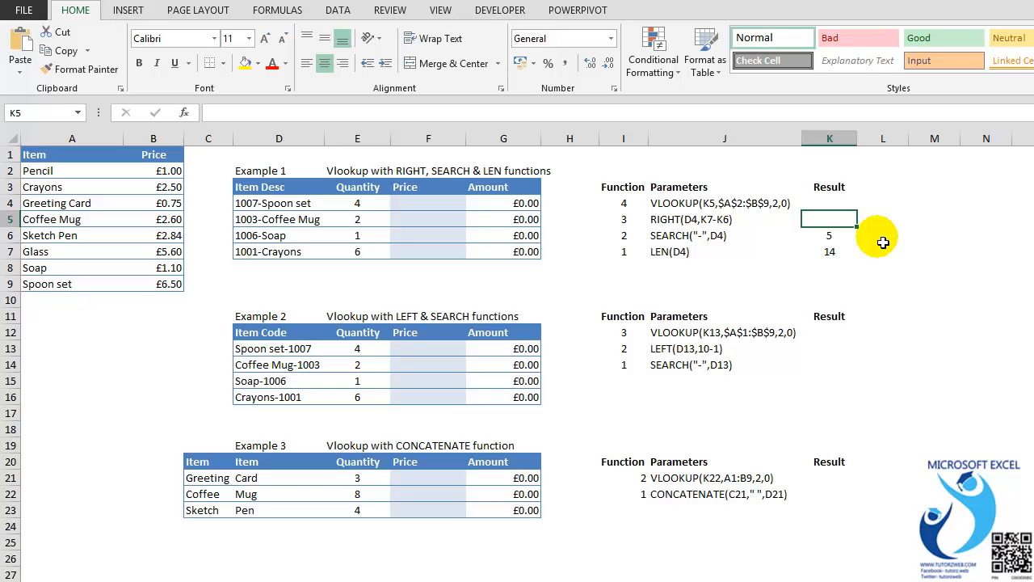
pyautogui.write('=r')
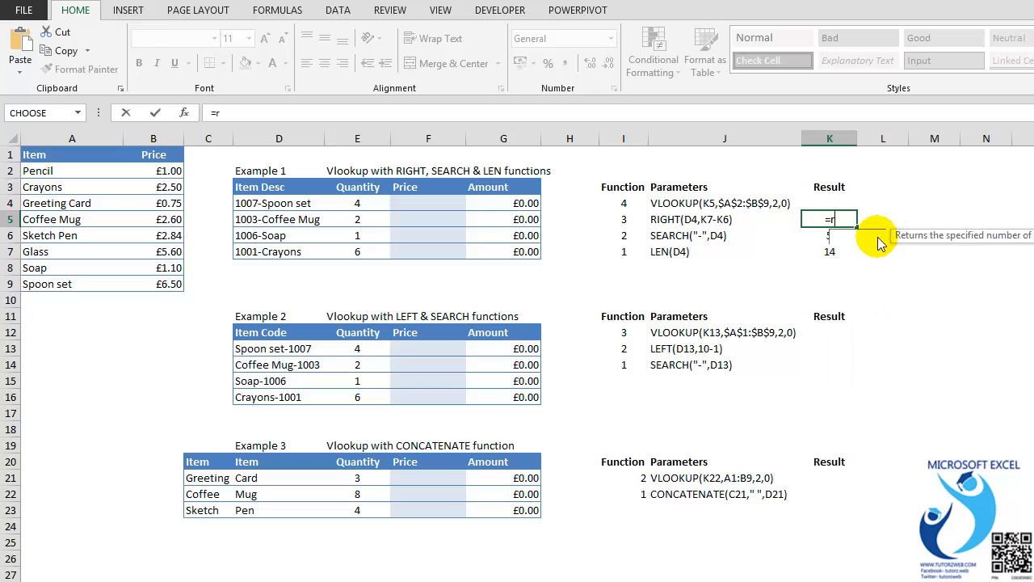
pyautogui.write('ight(')
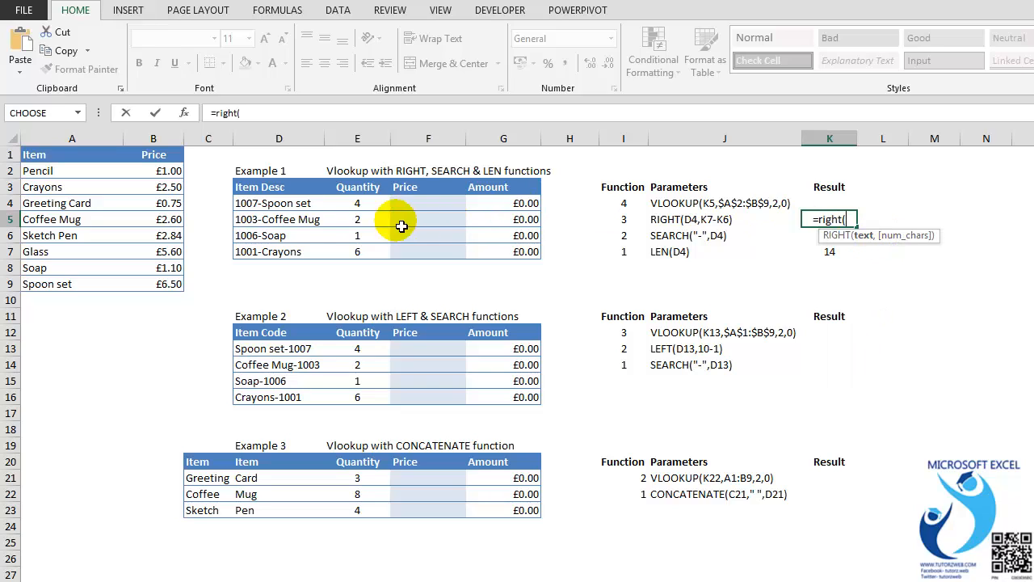
pyautogui.click(281, 202)
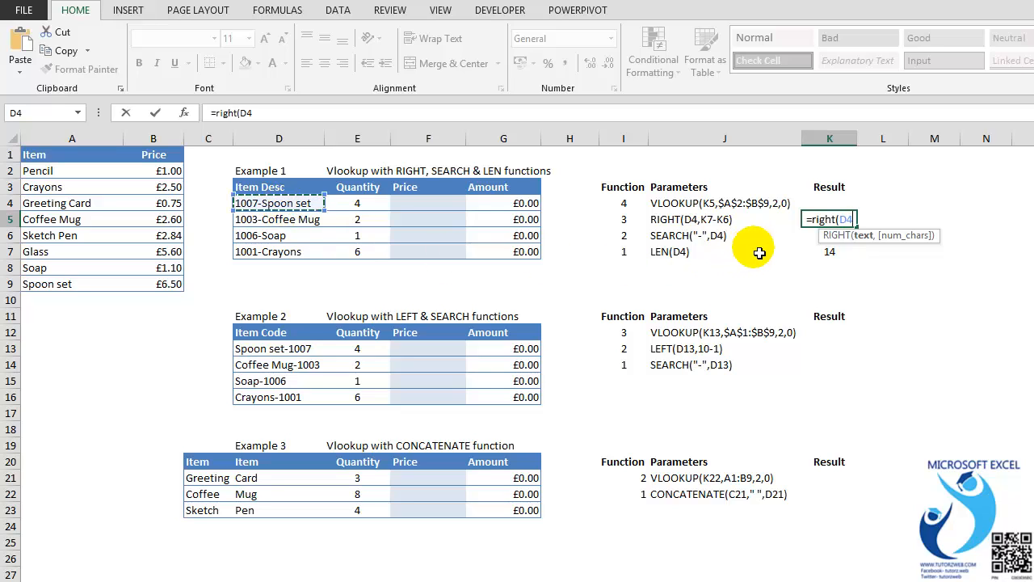
pyautogui.write(',')
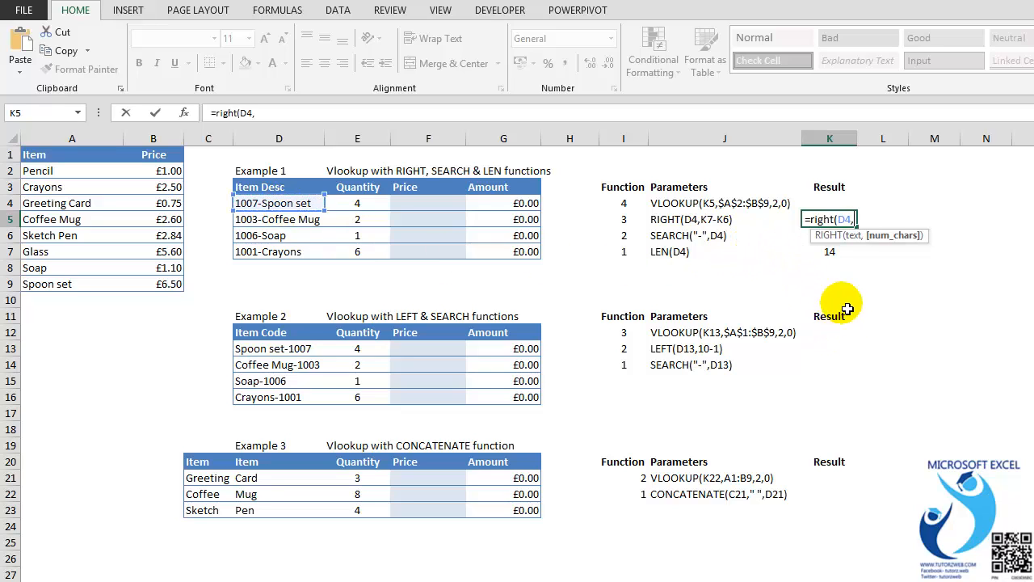
pyautogui.click(829, 254)
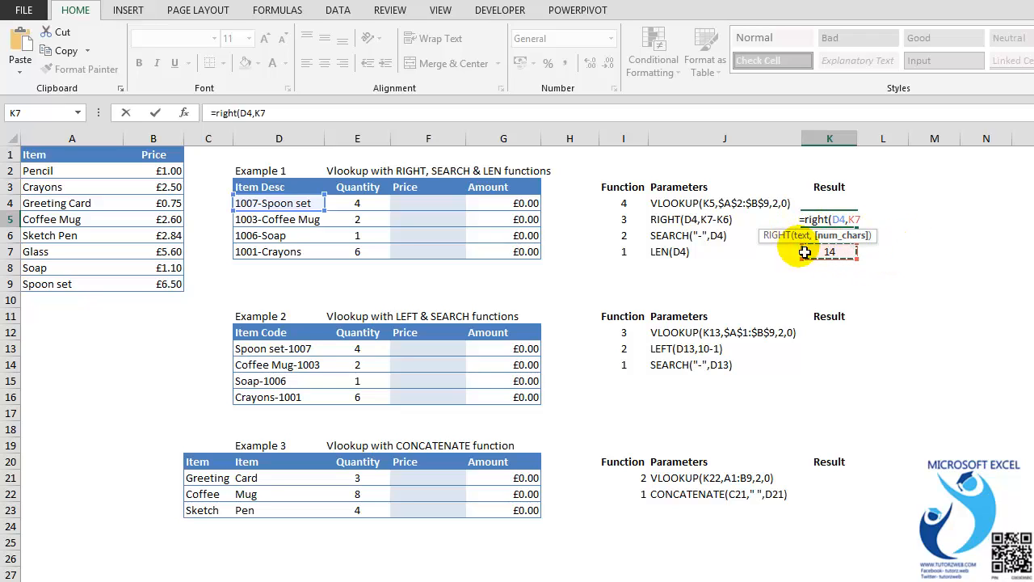
pyautogui.write('-')
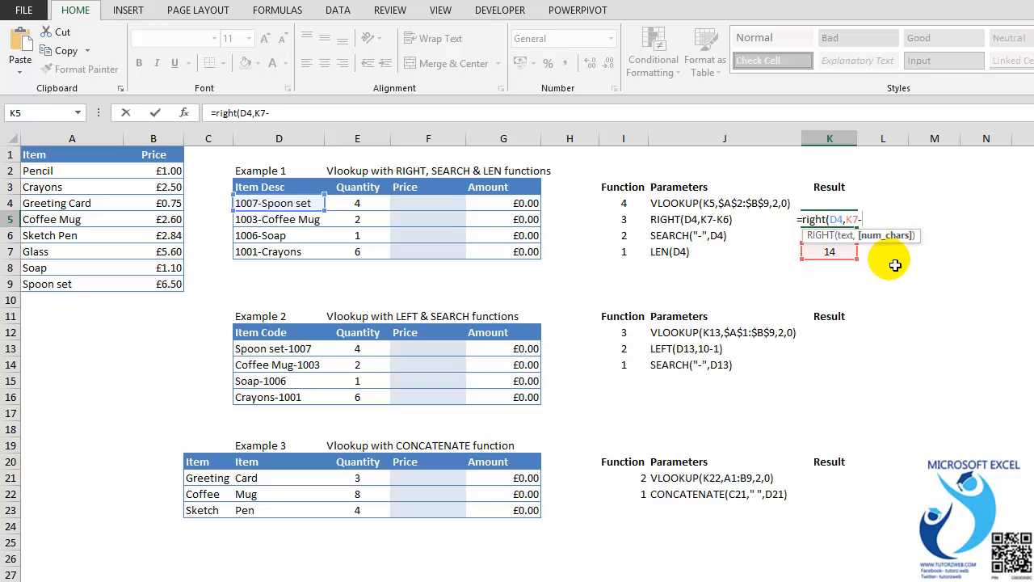
pyautogui.press('Down')
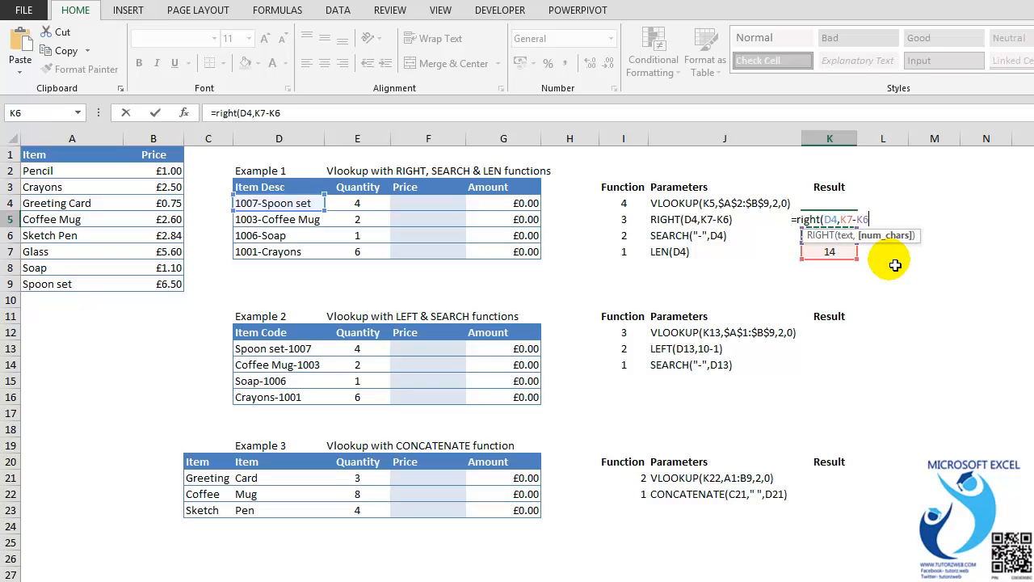
pyautogui.write(')')
pyautogui.press('Return')
pyautogui.press('Up')
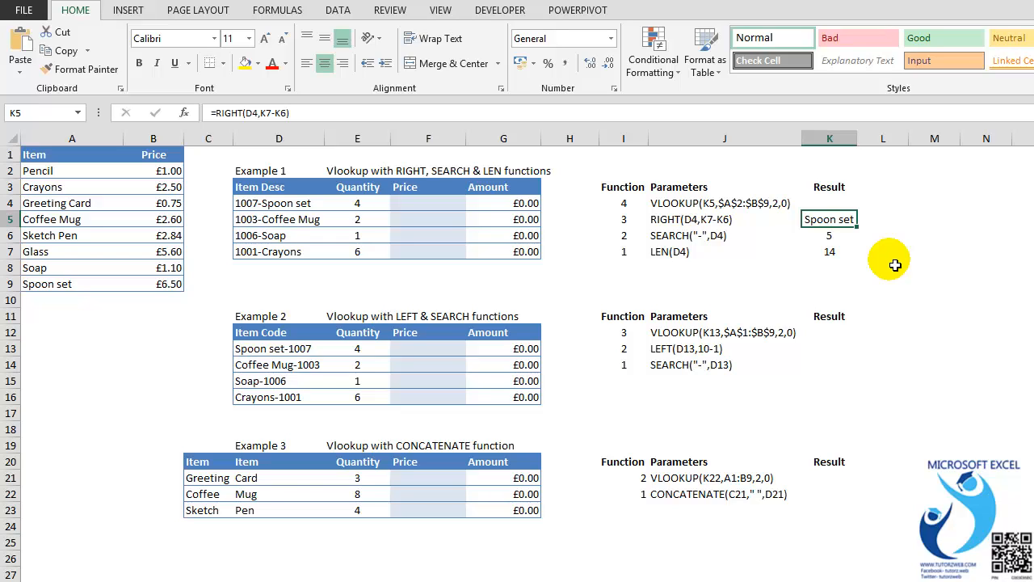
pyautogui.press('Up')
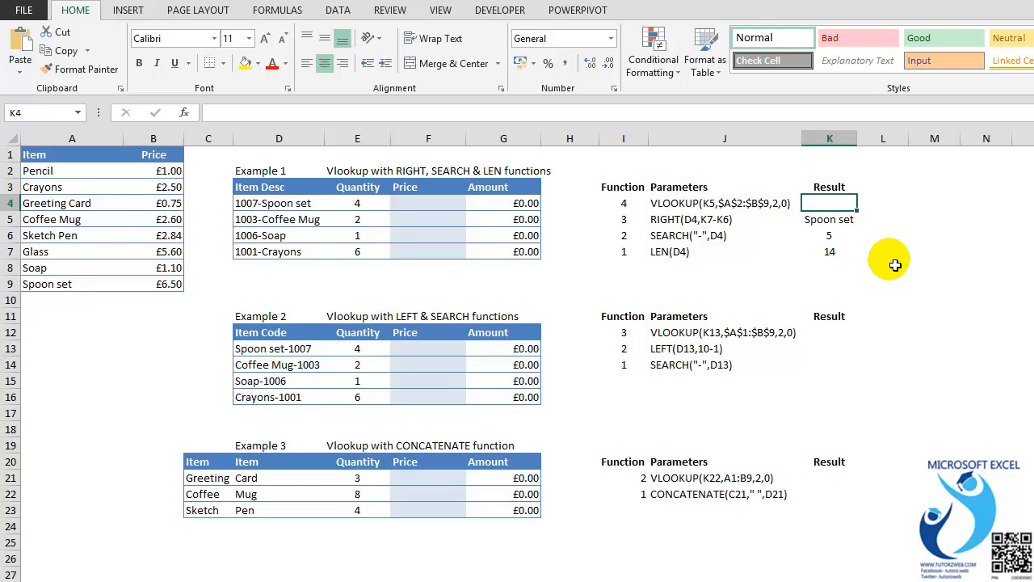
pyautogui.write('=vlok')
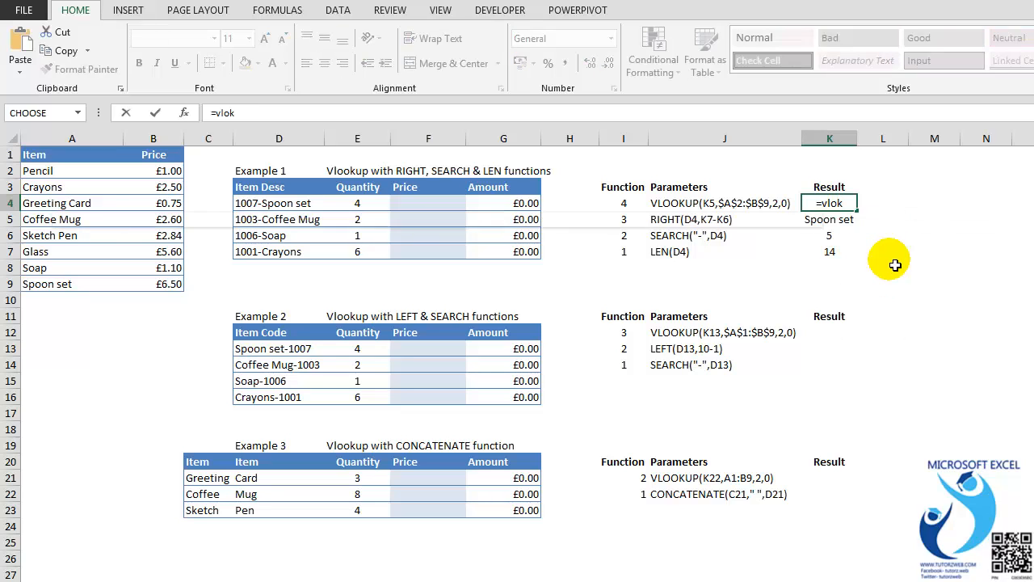
pyautogui.press('BackSpace')
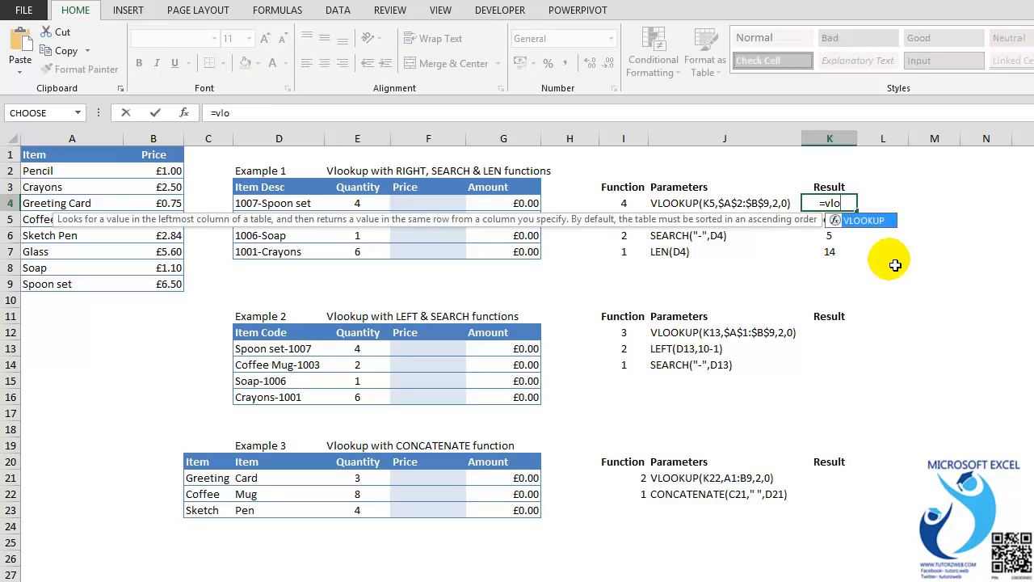
pyautogui.press('Tab')
pyautogui.press('Return')
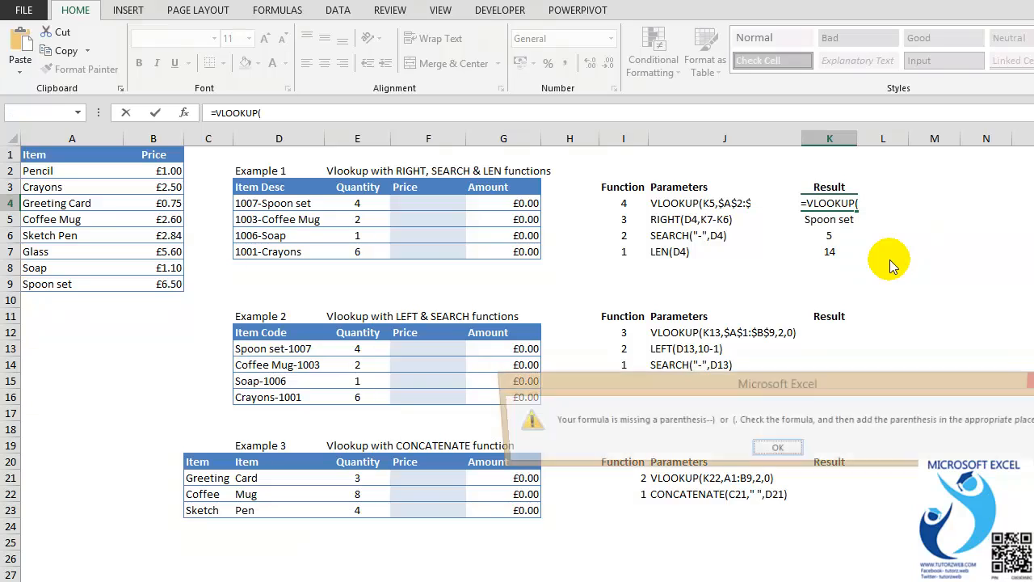
pyautogui.press('Return')
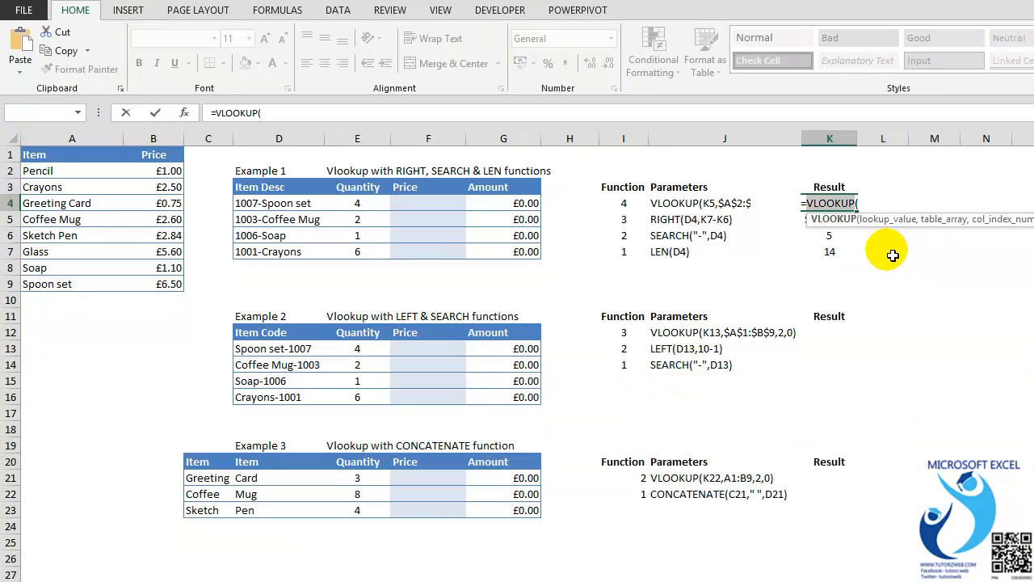
pyautogui.click(809, 226)
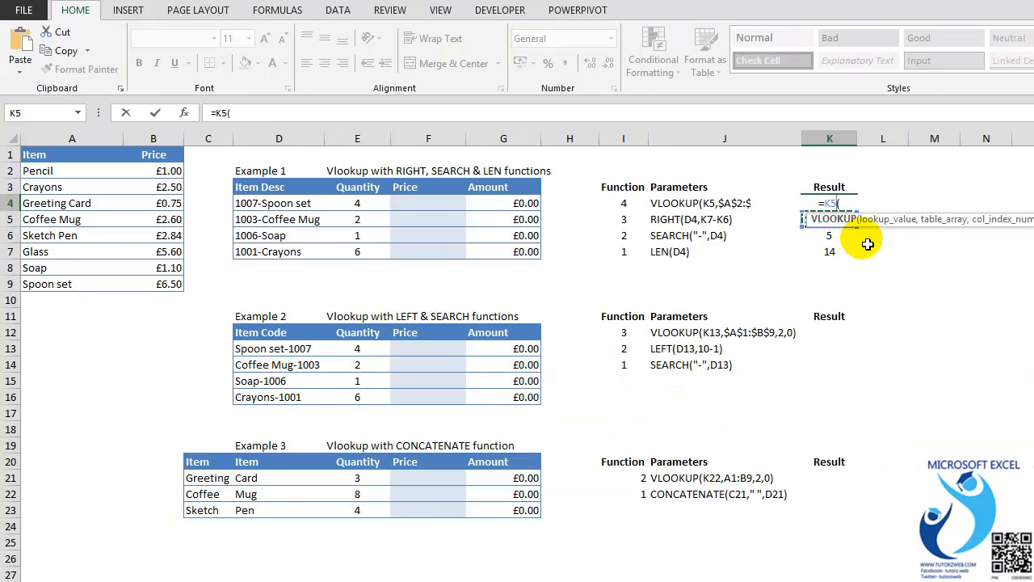
pyautogui.press('Escape')
# Step: Begin a VLOOKUP formula in cell K4 with K5 as the lookup value
pyautogui.write('=vlo')
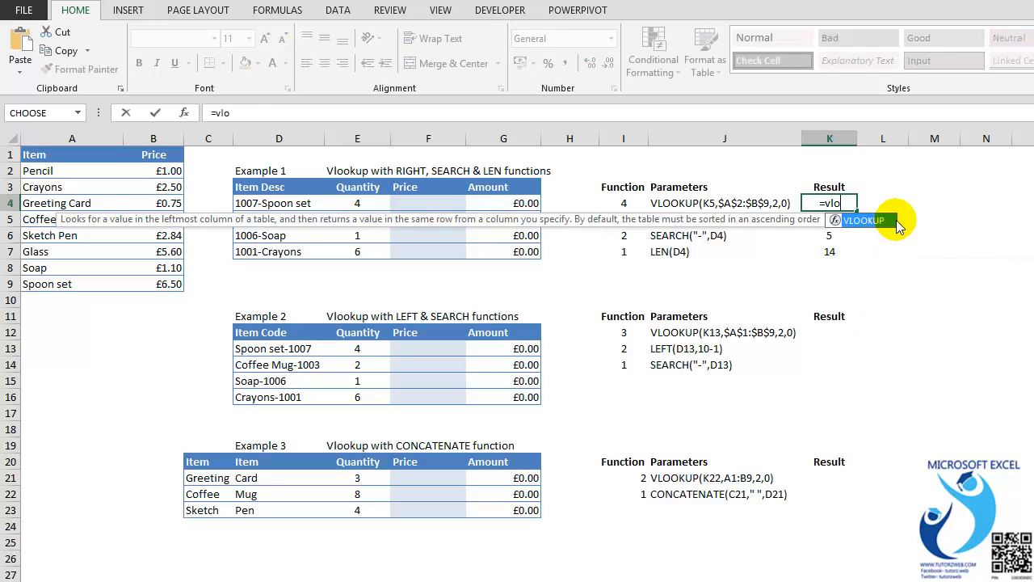
pyautogui.press('Tab')
pyautogui.press('Down')
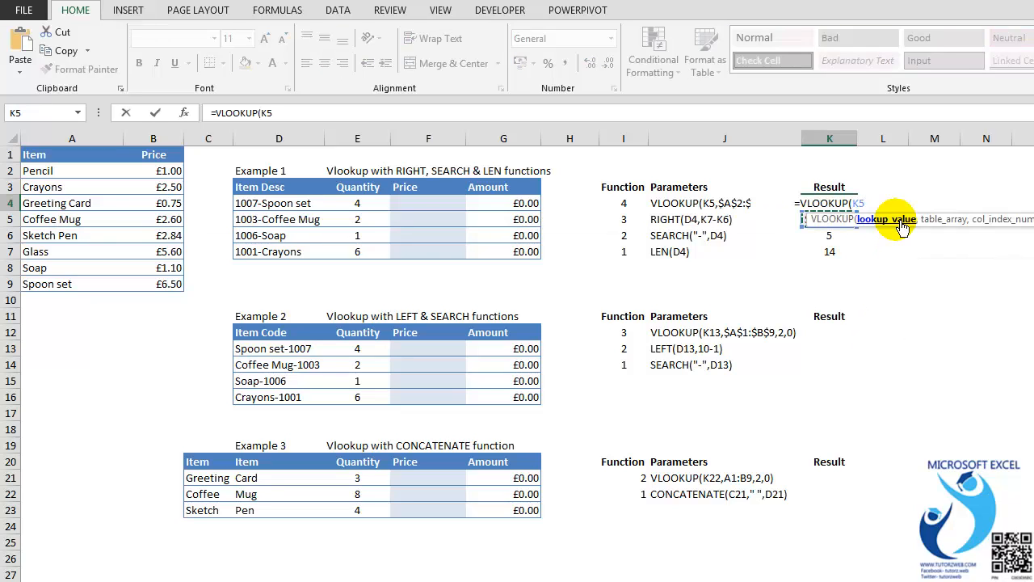
pyautogui.write(',')
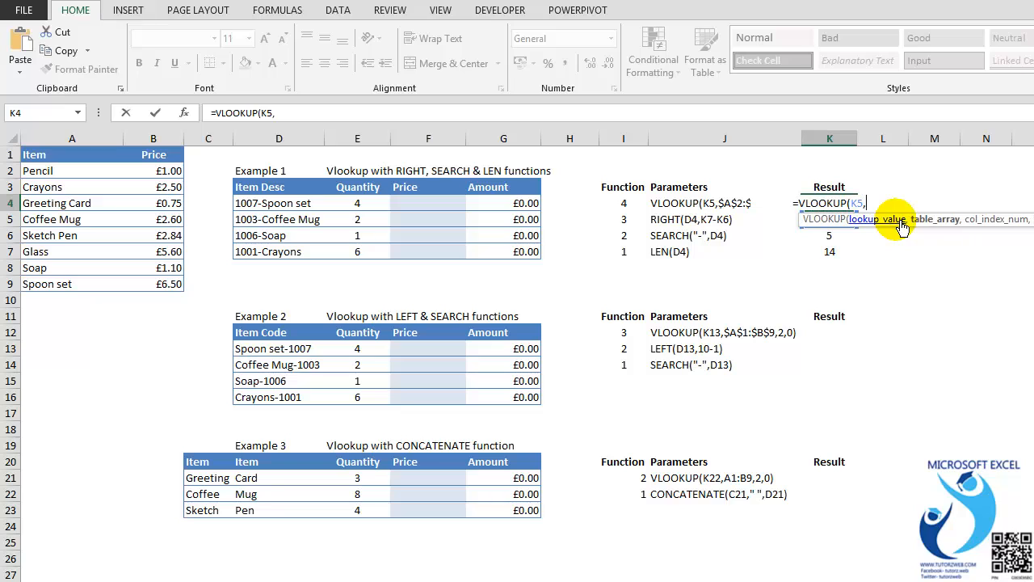
# Step: Set the table array of the VLOOKUP in cell K4 to the item price list A1:B9
pyautogui.press('Left')
pyautogui.press('Left')
pyautogui.press('Left')
pyautogui.press('Left')
pyautogui.press('Left')
pyautogui.press('Left')
pyautogui.press('Left')
pyautogui.press('Left')
pyautogui.press('Left')
pyautogui.press('Left')
pyautogui.press('Up')
pyautogui.press('Up')
pyautogui.press('Up')
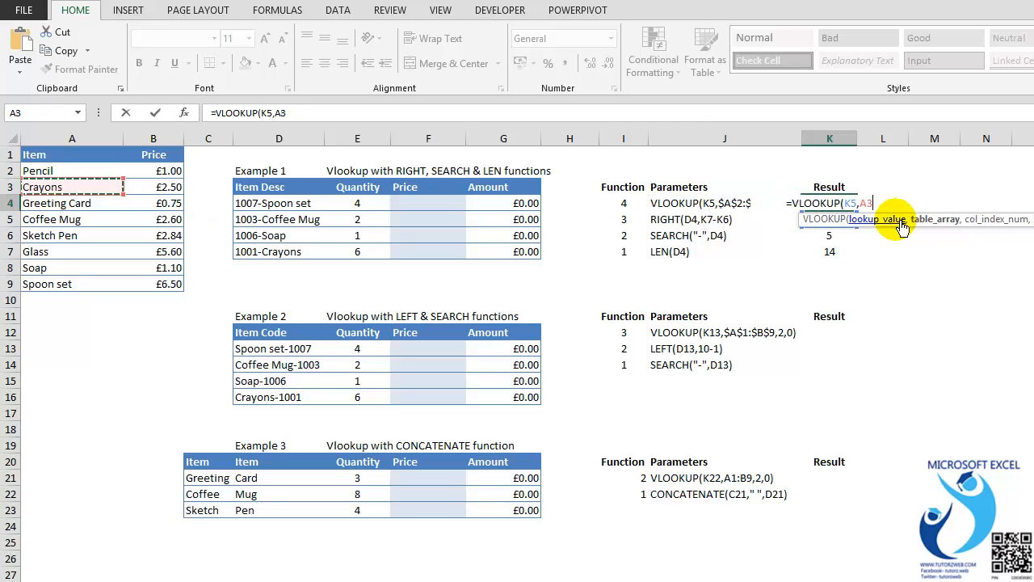
pyautogui.hotkey('shift', 'Right')
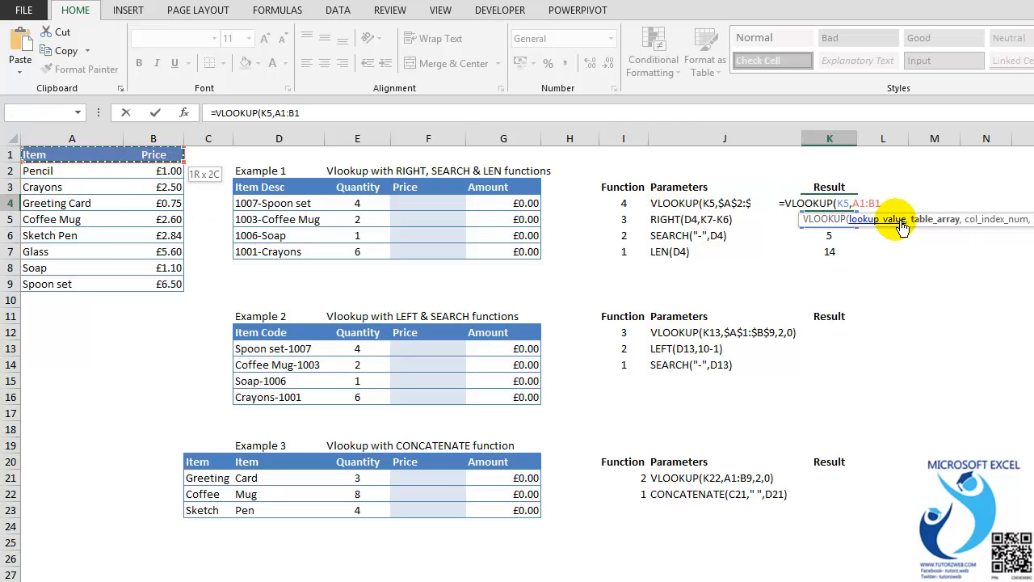
pyautogui.hotkey('ctrl', 'shift', 'Down')
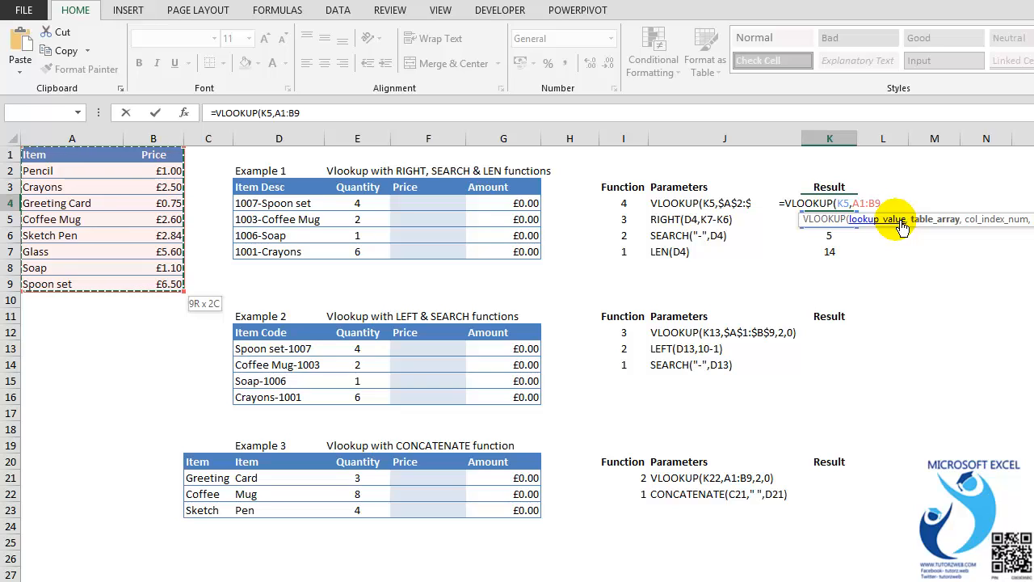
# Step: Complete the VLOOKUP in cell K4 with column index 2 and range lookup 0
pyautogui.write(',2')
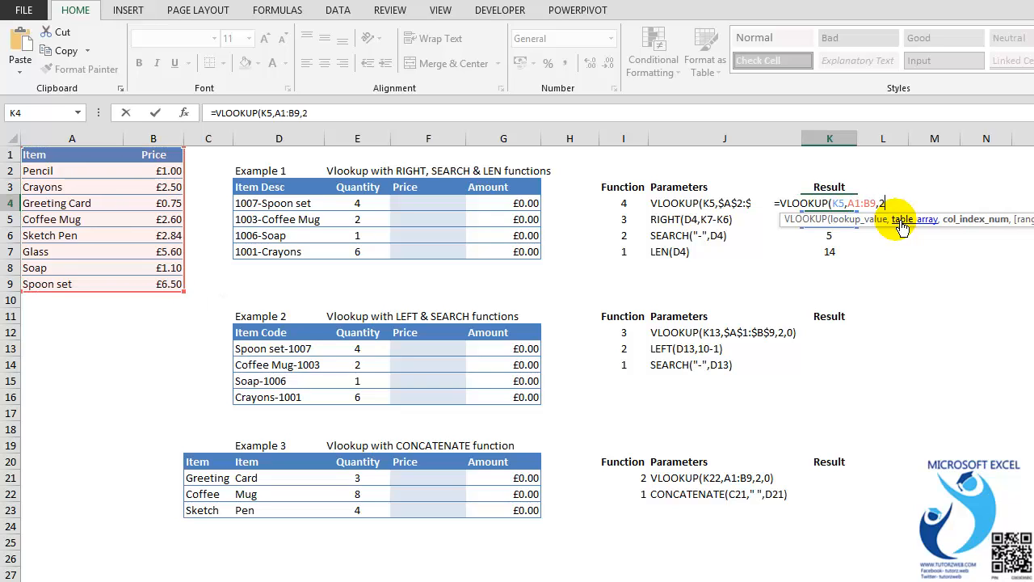
pyautogui.write(',0)')
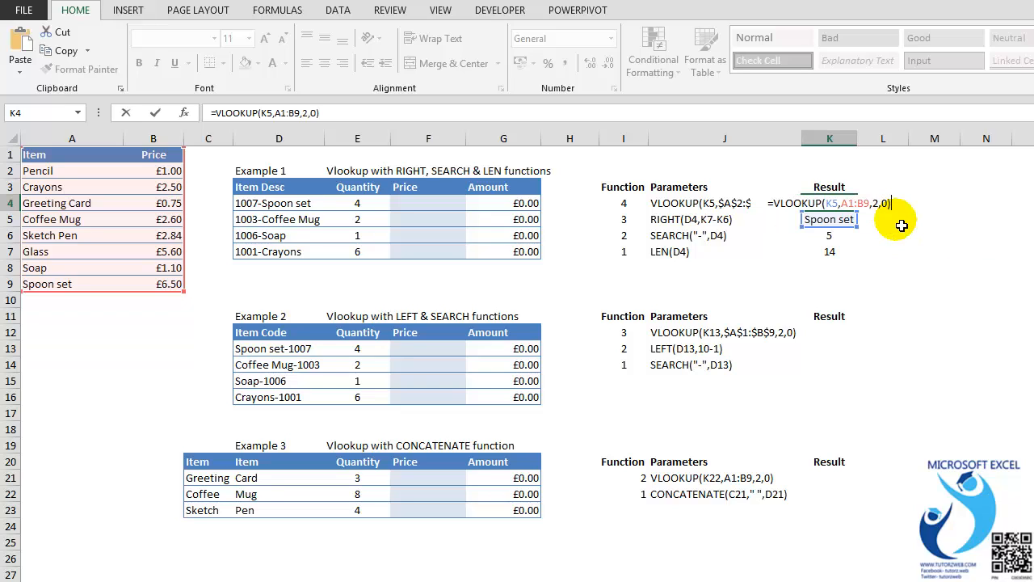
pyautogui.press('Return')
pyautogui.press('Up')
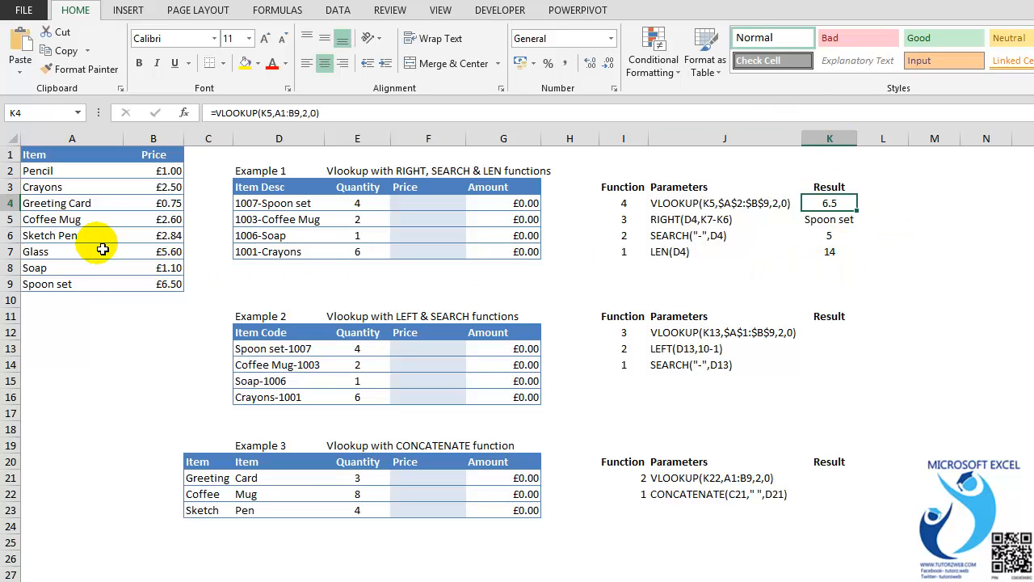
# Step: Compare the Spoon set price in the price list with the VLOOKUP result in cell K4
pyautogui.click(97, 285)
pyautogui.click(152, 289)
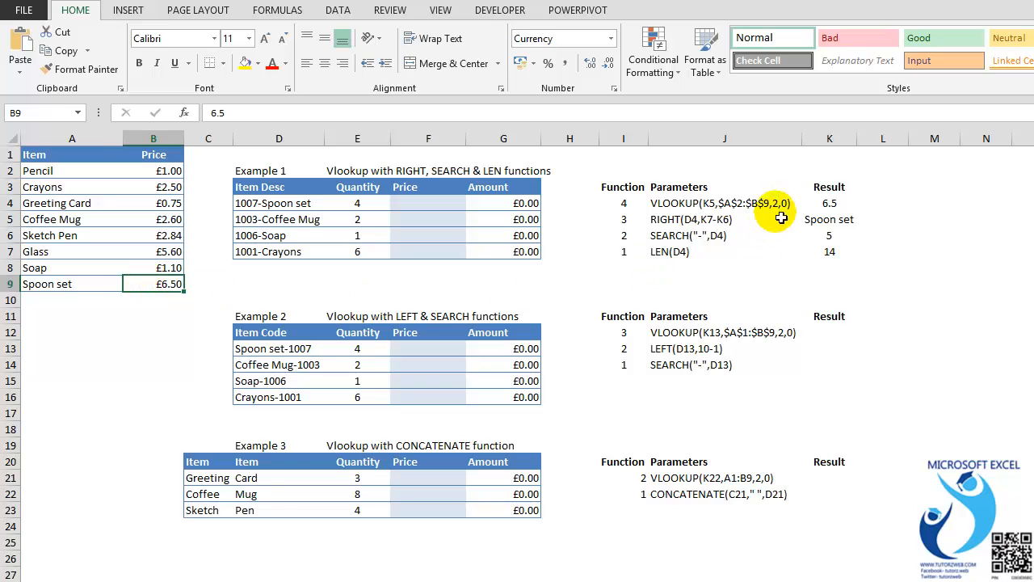
pyautogui.click(822, 202)
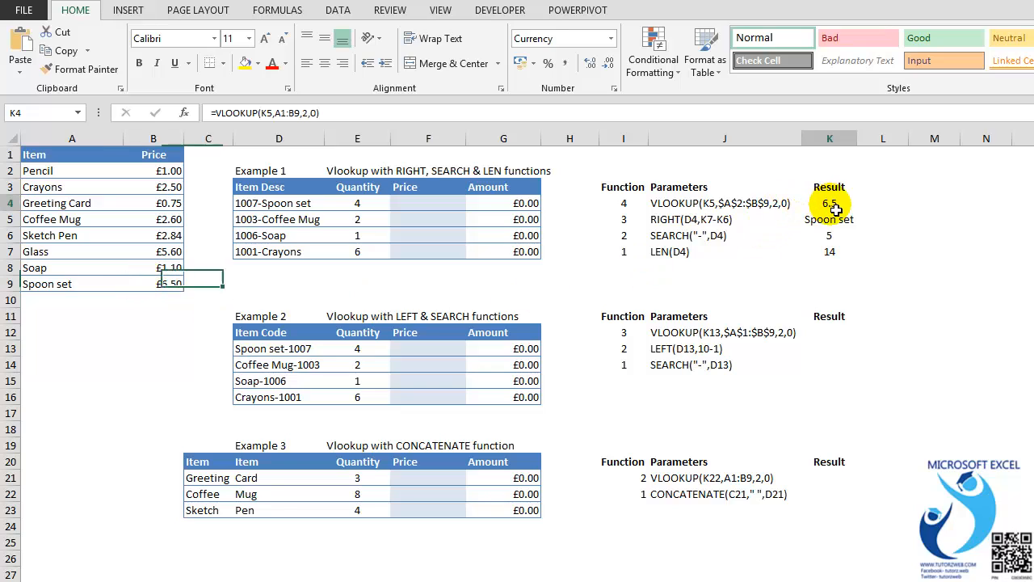
# Step: Begin a VLOOKUP in cell F4 whose lookup value is a nested RIGHT function on D4
pyautogui.click(424, 206)
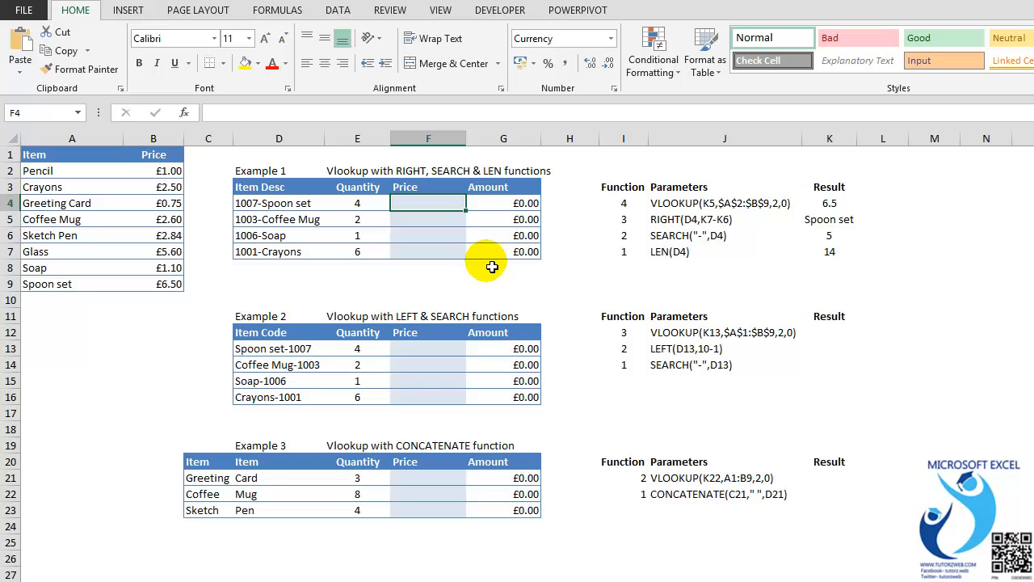
pyautogui.write('=vloo')
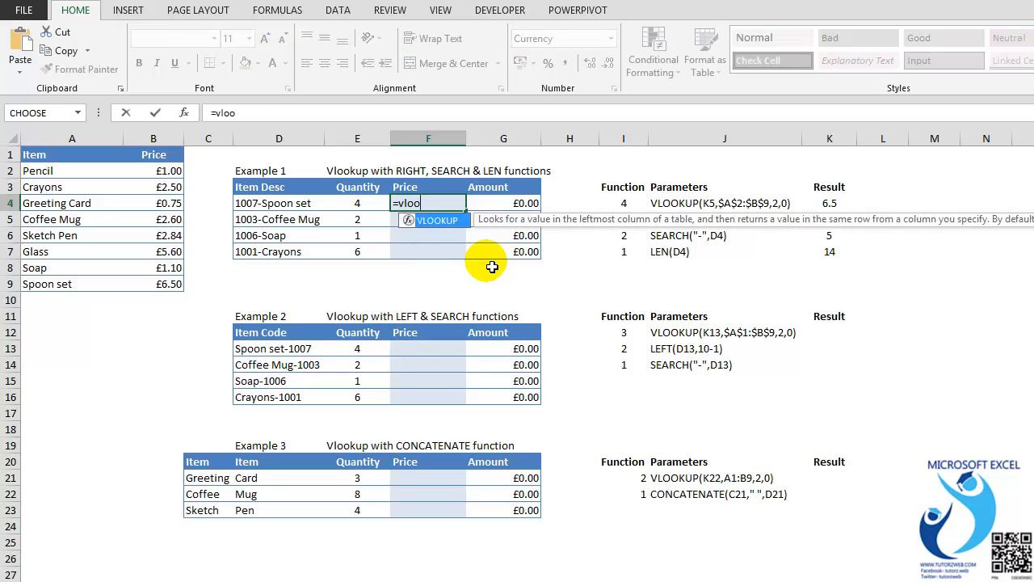
pyautogui.press('Tab')
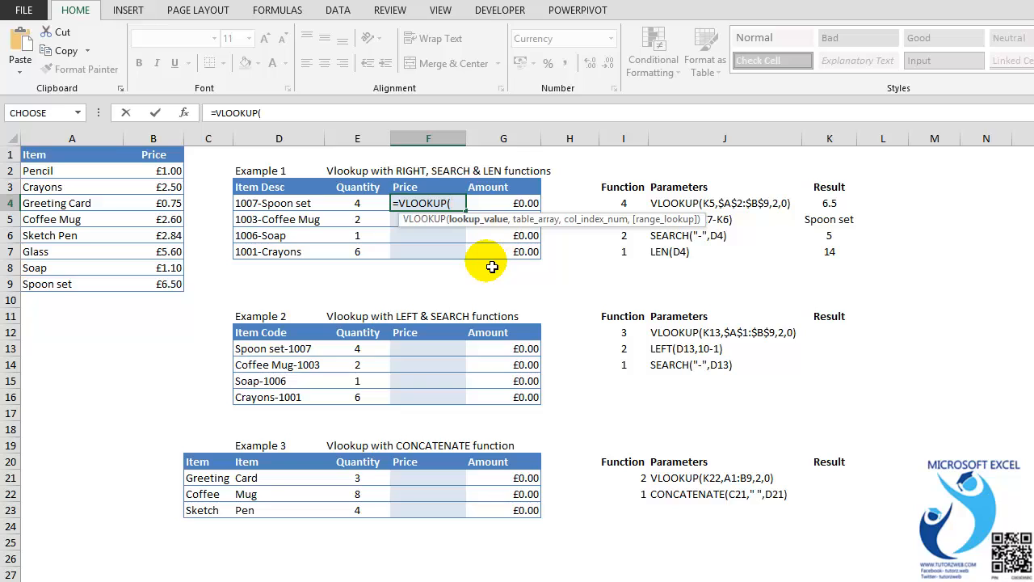
pyautogui.write('rig')
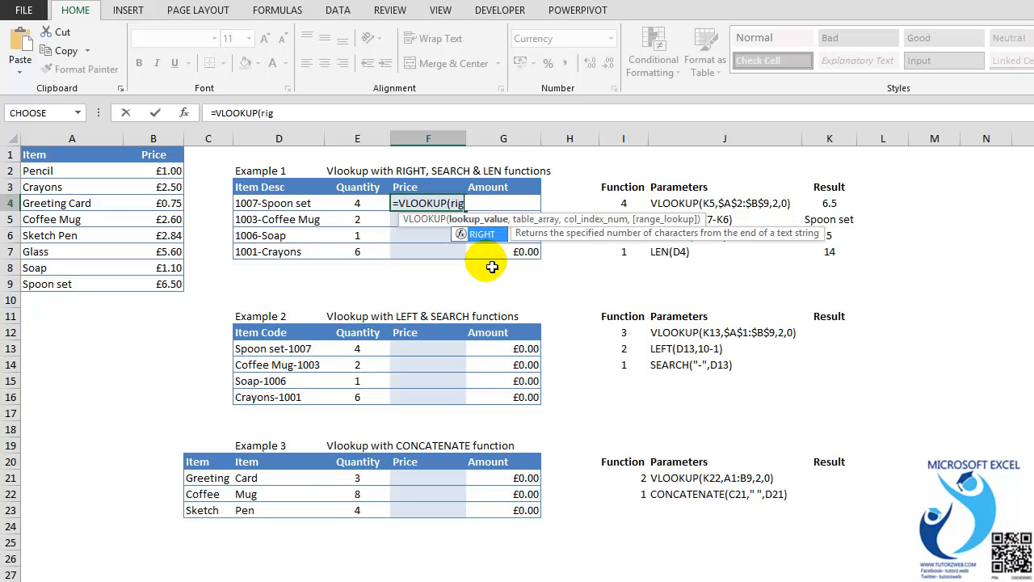
pyautogui.write('ht(')
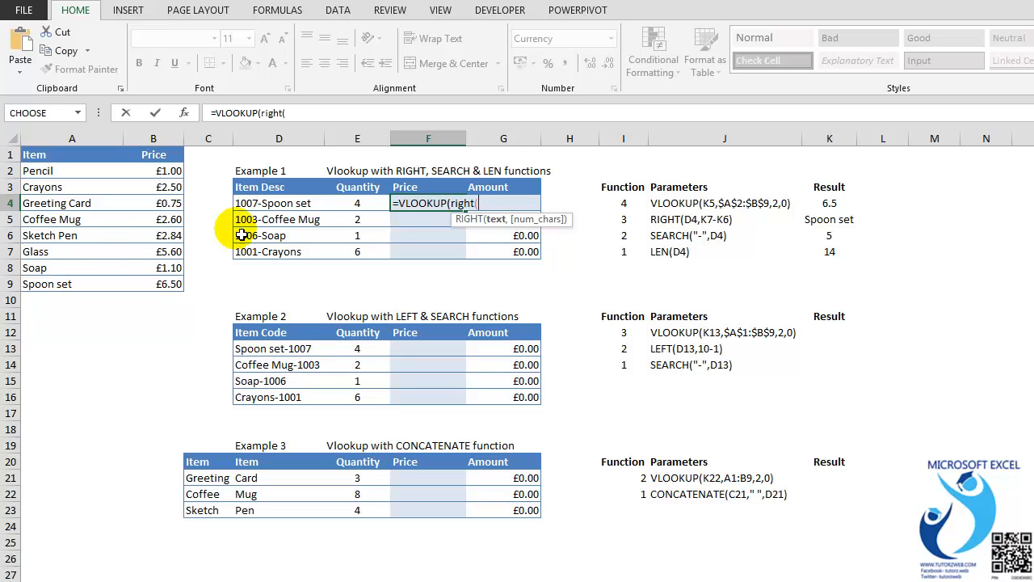
pyautogui.click(275, 203)
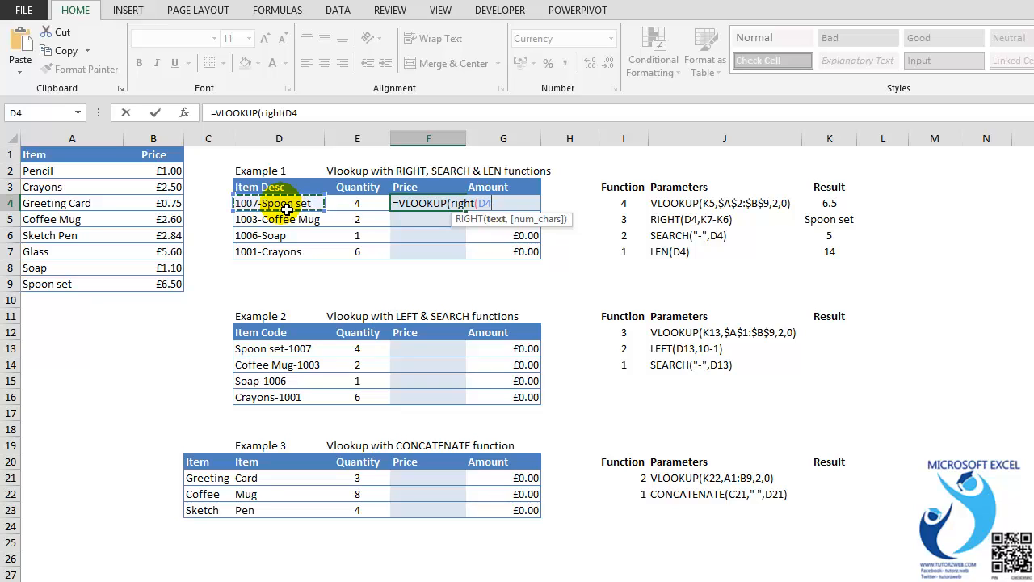
pyautogui.write(',')
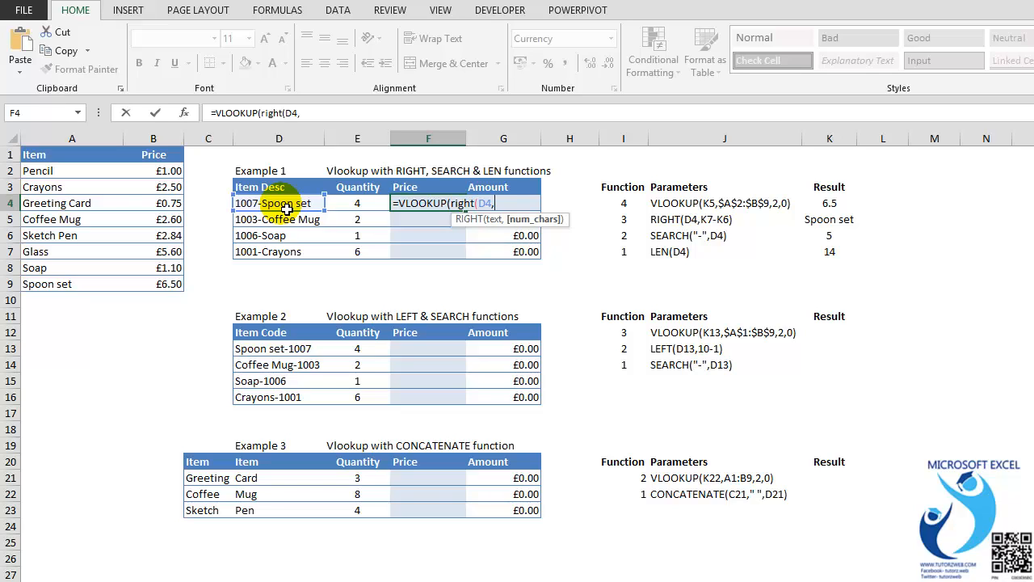
# Step: Set the nested RIGHT function's character count to LEN(D4)-SEARCH("-",D4) and close the lookup value
pyautogui.write('len')
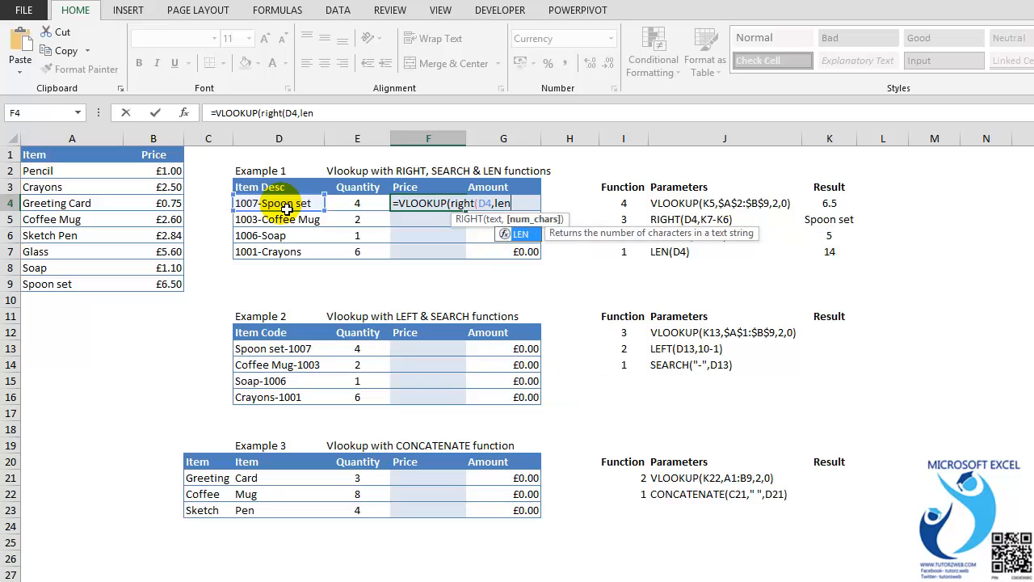
pyautogui.write('(d4')
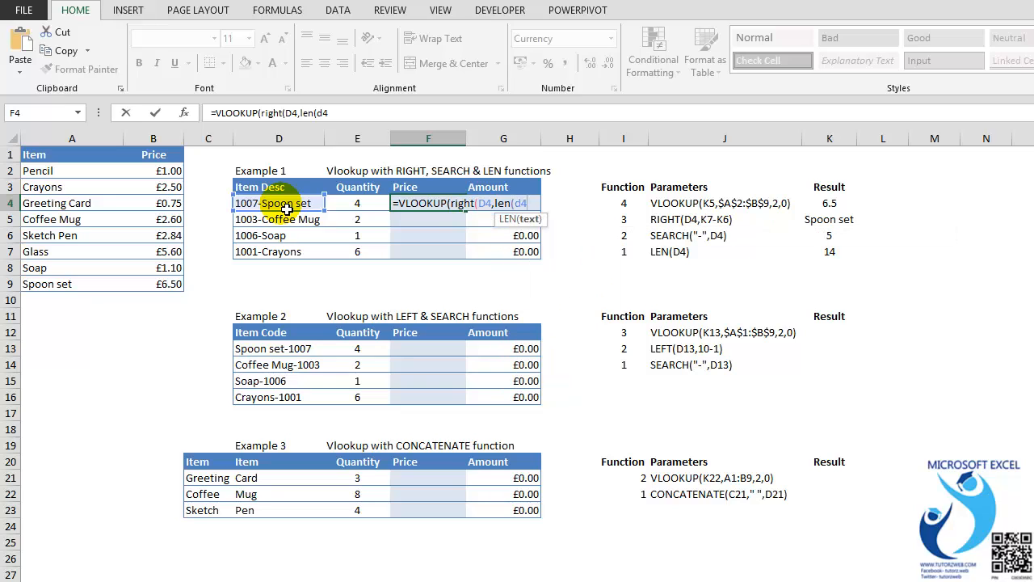
pyautogui.write(')-search(')
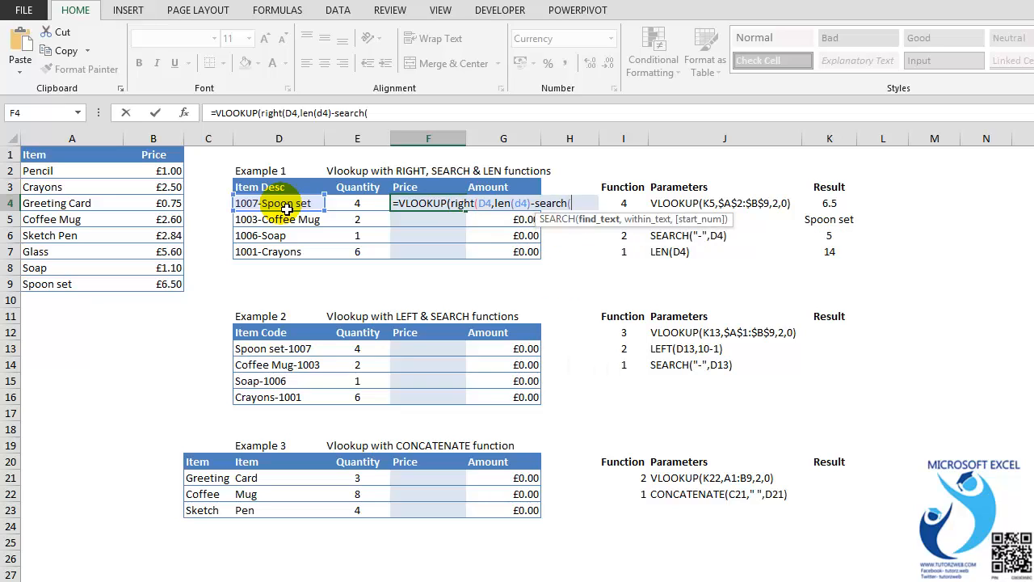
pyautogui.write('"-",')
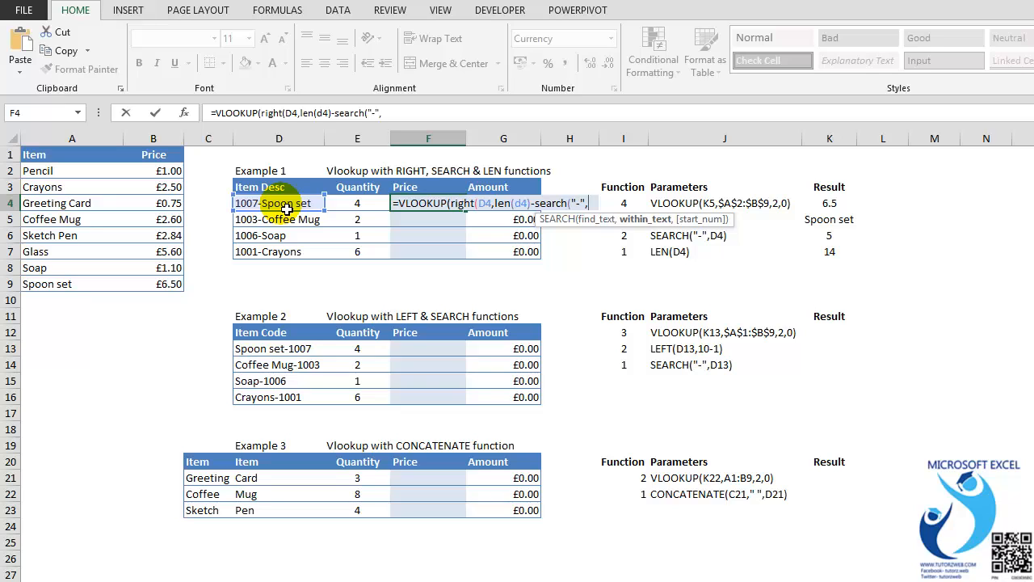
pyautogui.write('d4')
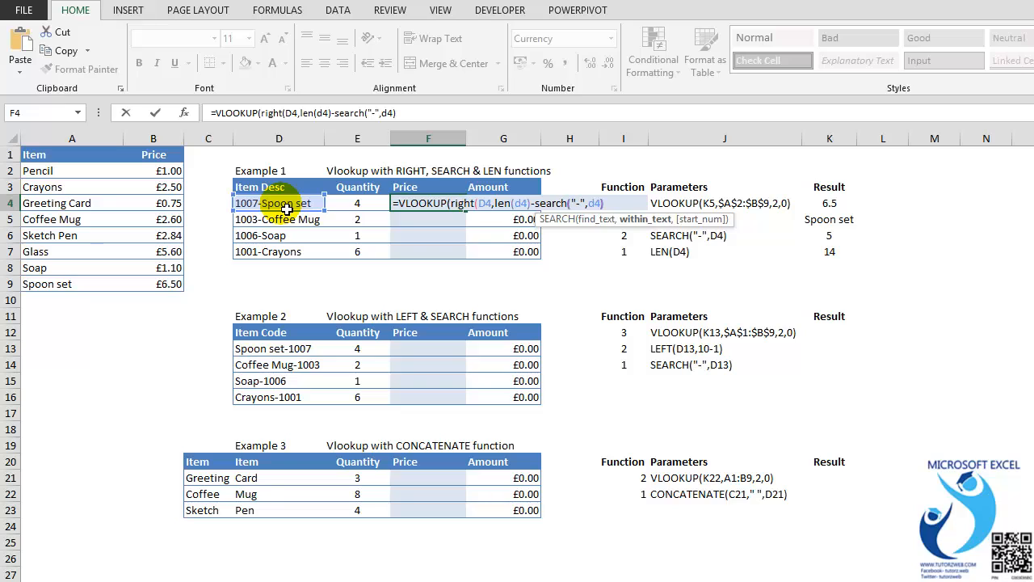
pyautogui.write(')')
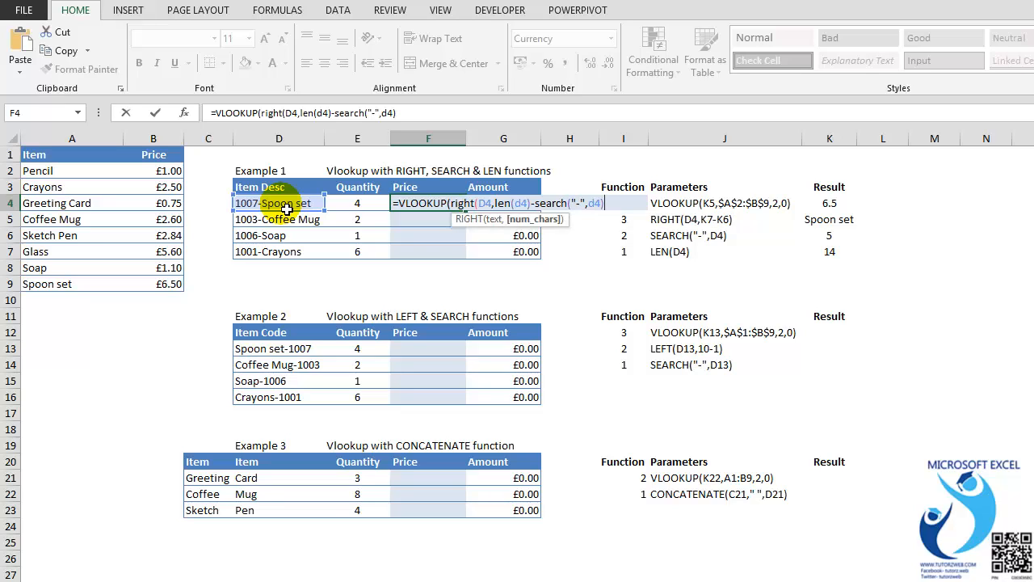
pyautogui.write(',')
pyautogui.press('BackSpace')
pyautogui.write('),')
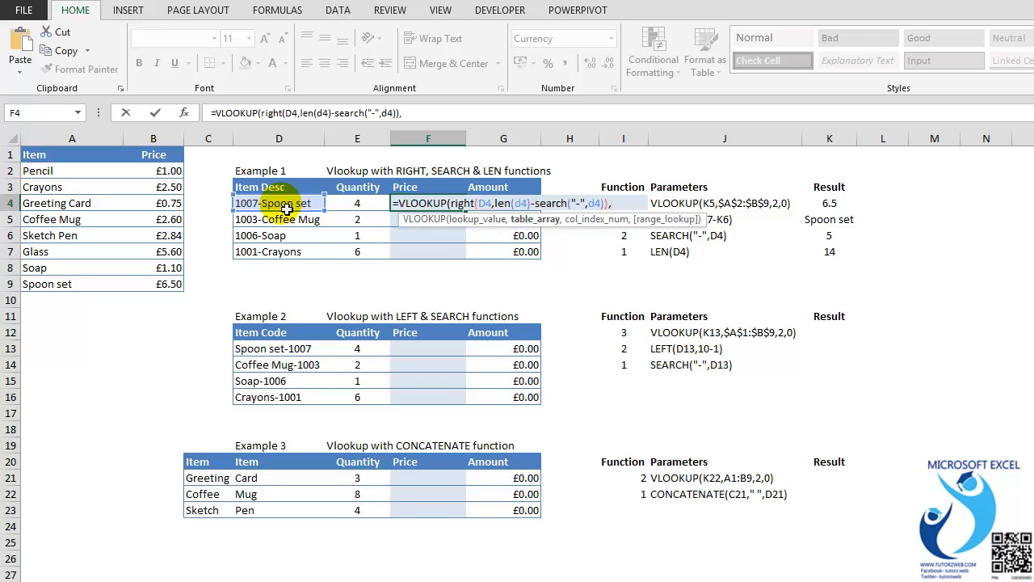
# Step: Complete the F4 formula with absolute table array $A$1:$B$9, column index 2 and range lookup 0
pyautogui.moveTo(73, 158); pyautogui.dragTo(167, 289)
pyautogui.press('F4')
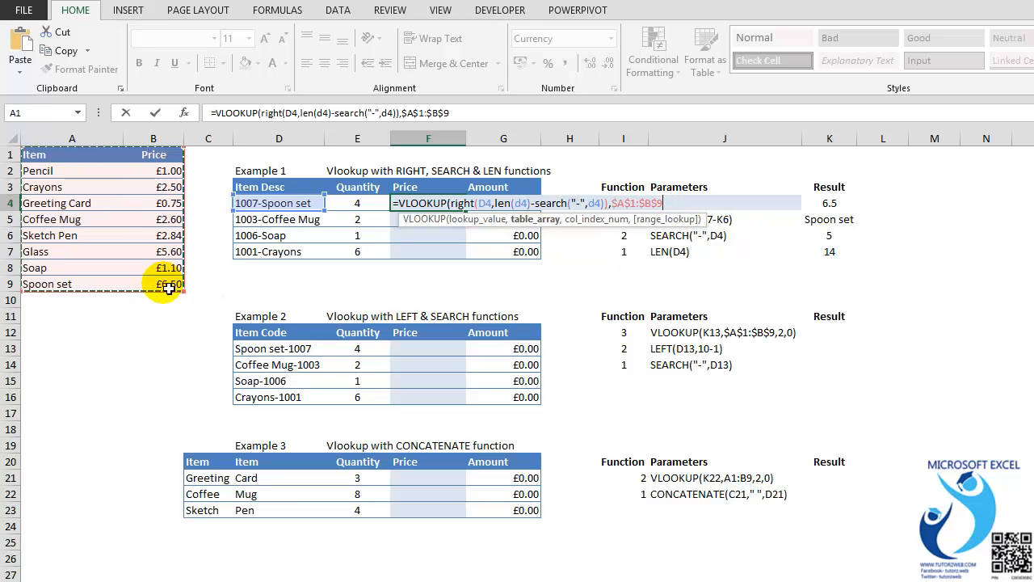
pyautogui.write(',2,')
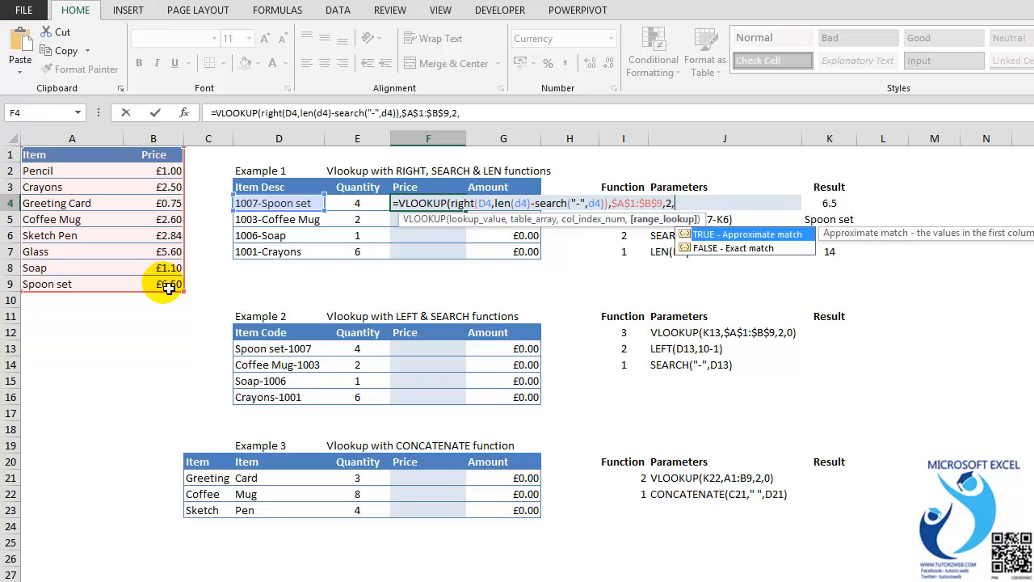
pyautogui.write('0')
pyautogui.press('Return')
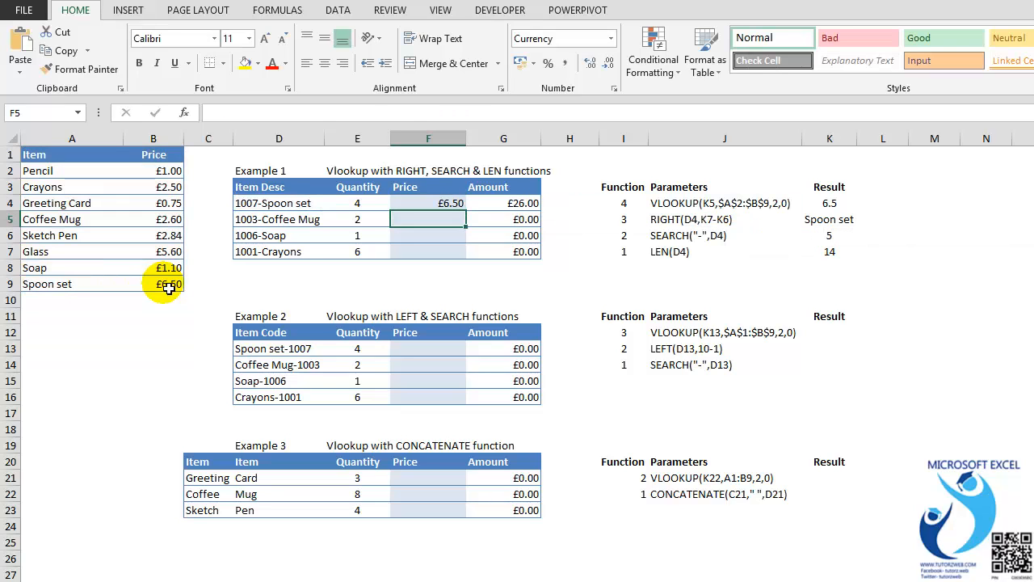
# Step: Copy the price formula from cell F4 down through F7 for the remaining Example 1 items
pyautogui.press('Up')
pyautogui.hotkey('ctrl', 'c')
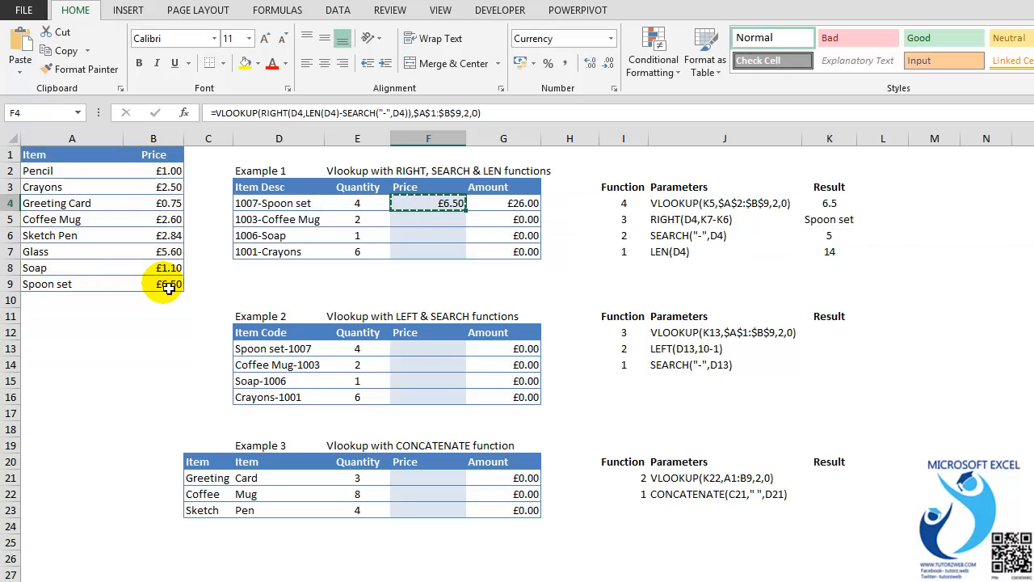
pyautogui.hotkey('shift', 'Down')
pyautogui.hotkey('shift', 'Down')
pyautogui.hotkey('shift', 'Down')
pyautogui.hotkey('ctrl', 'v')
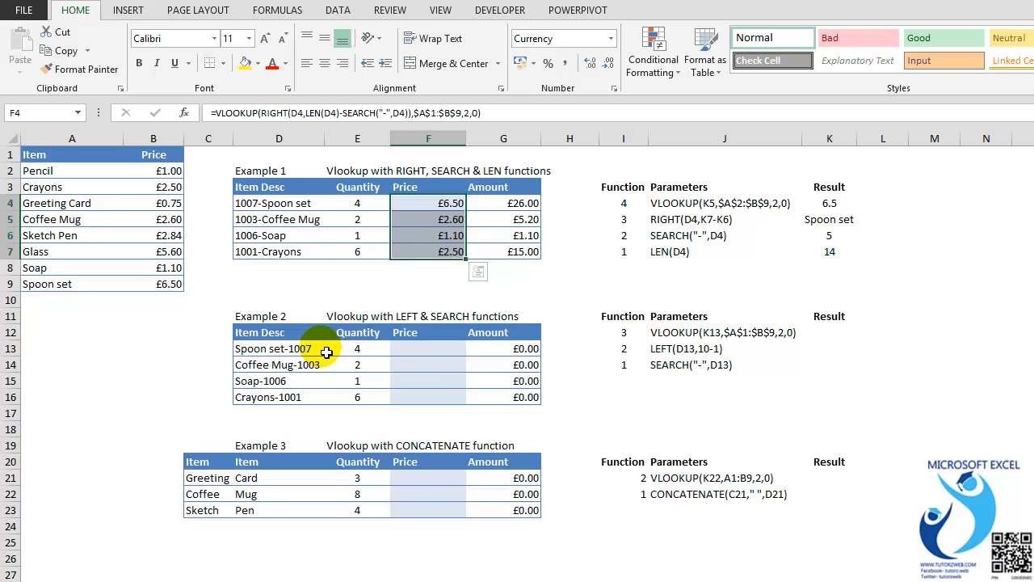
# Step: Enter =SEARCH("-",D13) in cell K14 to find the hyphen's position in Example 2, and move on to cell K13
pyautogui.click(836, 369)
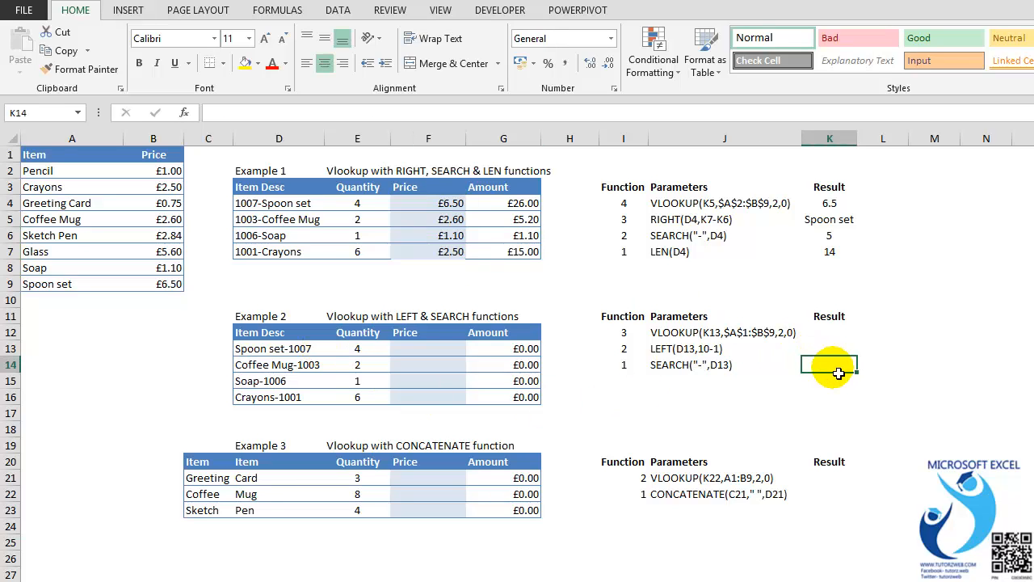
pyautogui.write('=sear')
pyautogui.press('Tab')
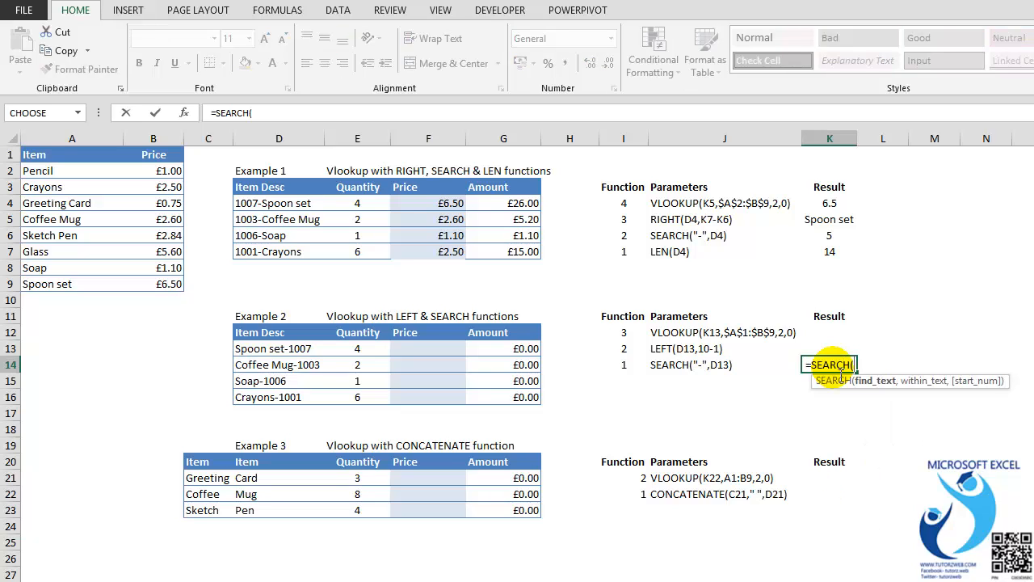
pyautogui.write('"-')
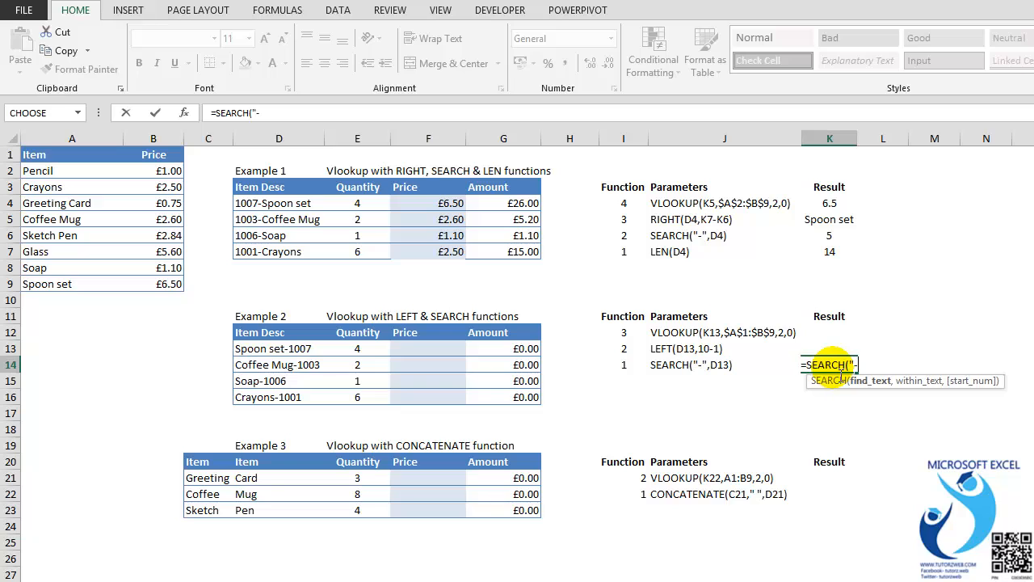
pyautogui.write('",')
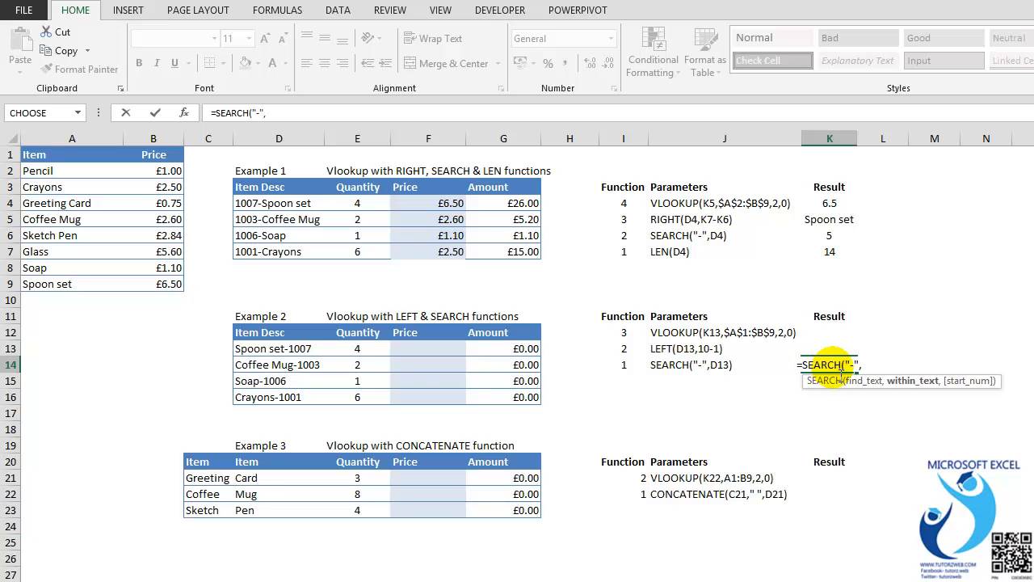
pyautogui.click(263, 349)
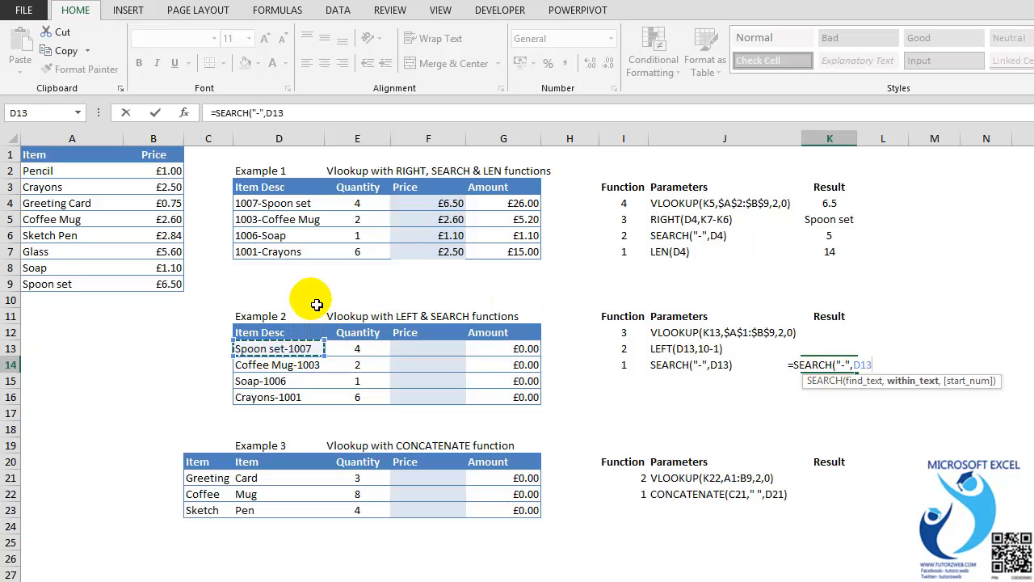
pyautogui.write(')')
pyautogui.press('Return')
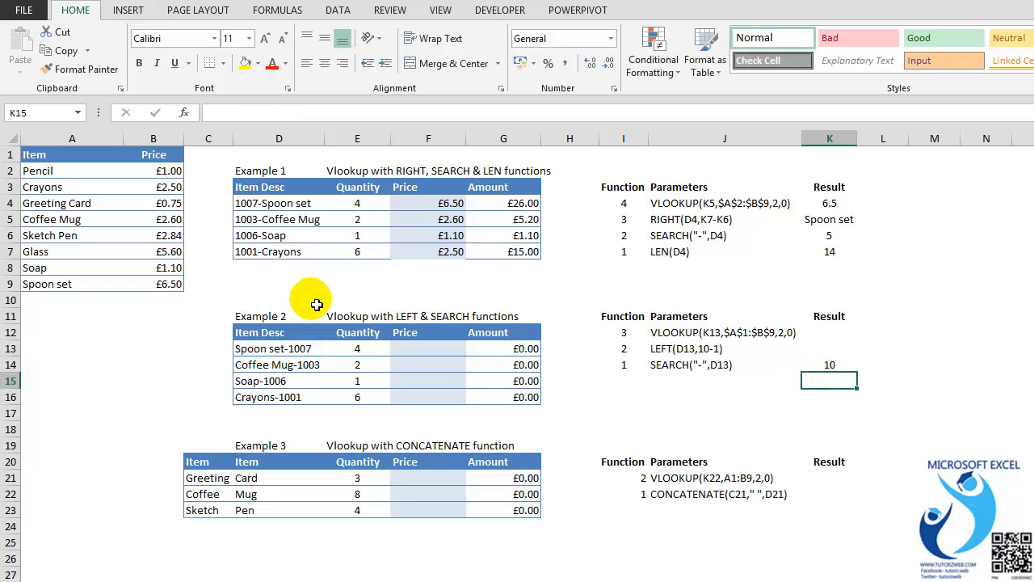
pyautogui.press('Up')
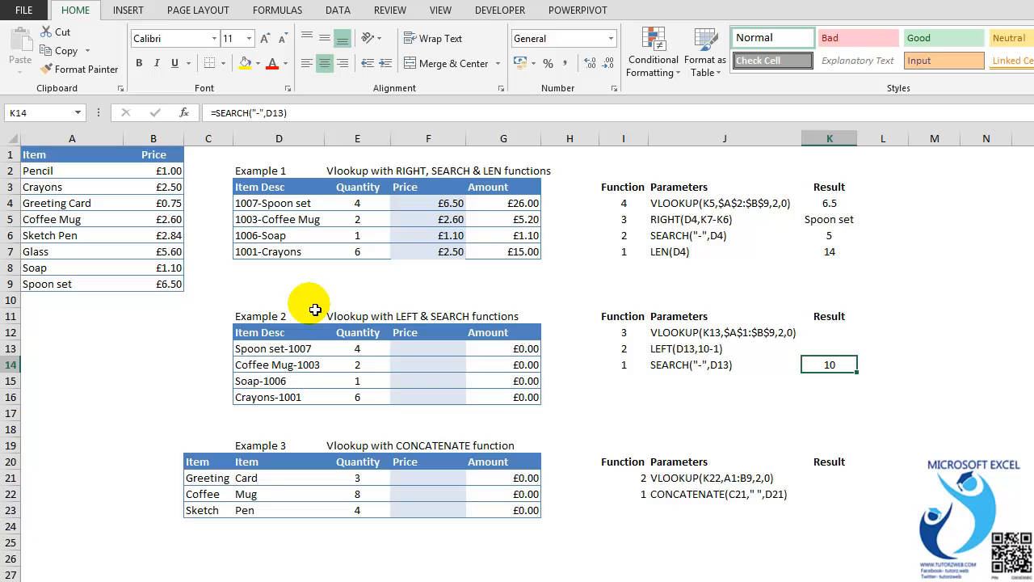
pyautogui.press('Up')
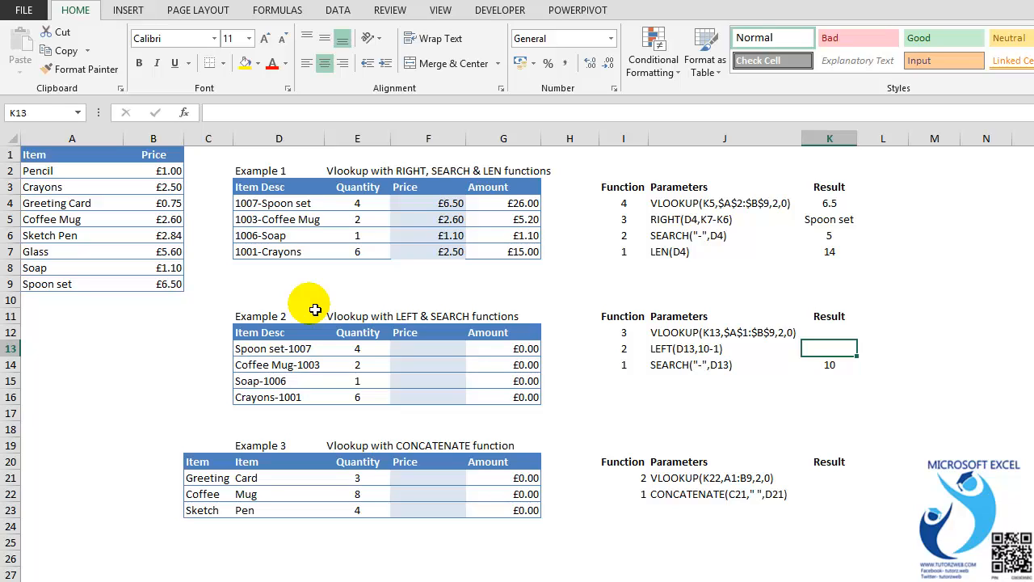
# Step: Enter =LEFT(D13,K14-1) in cell K13 to extract the item name before the hyphen
pyautogui.write('=lef')
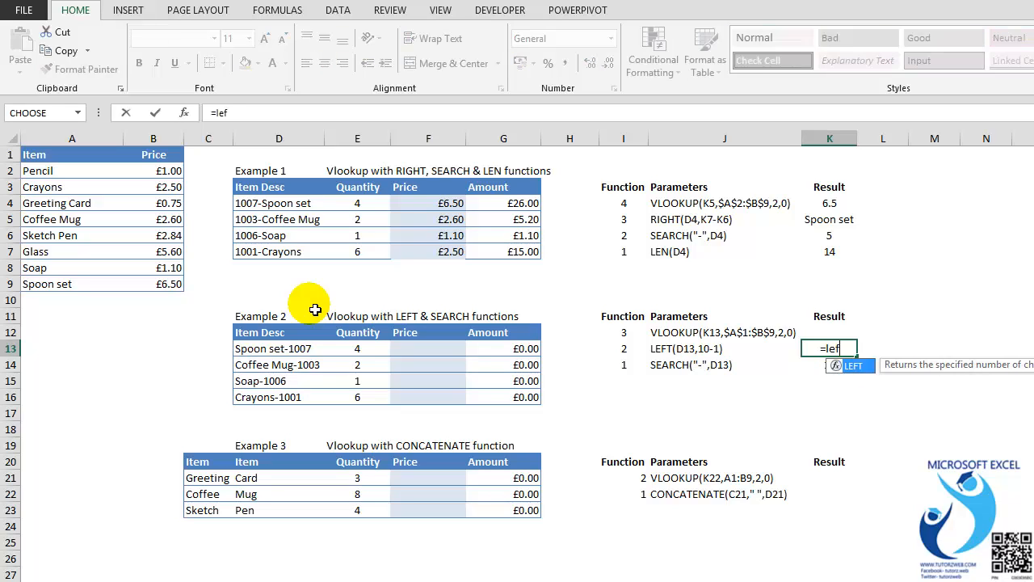
pyautogui.press('Tab')
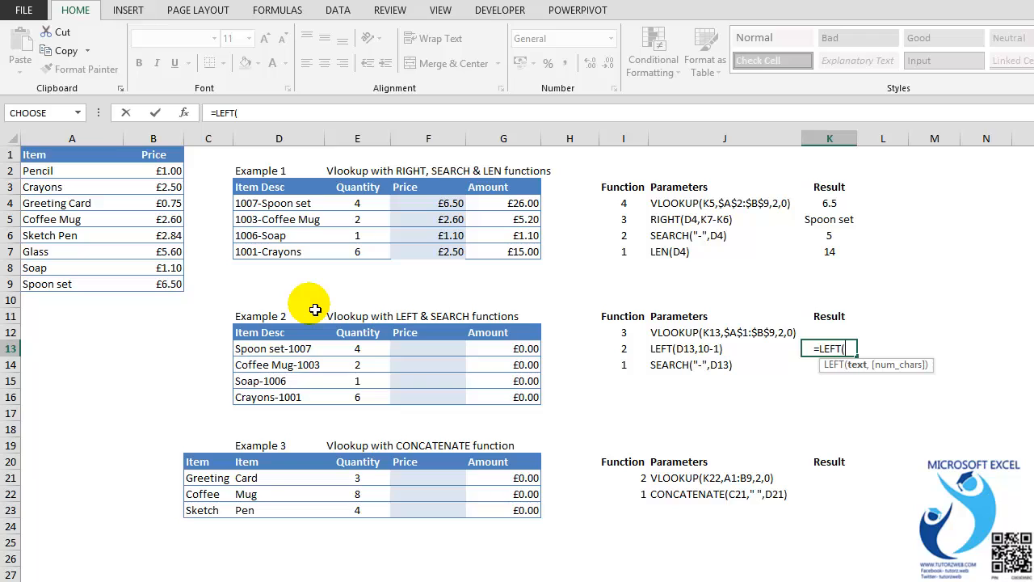
pyautogui.press('Left')
pyautogui.press('Left')
pyautogui.press('Left')
pyautogui.press('Left')
pyautogui.press('Left')
pyautogui.press('Left')
pyautogui.press('Left')
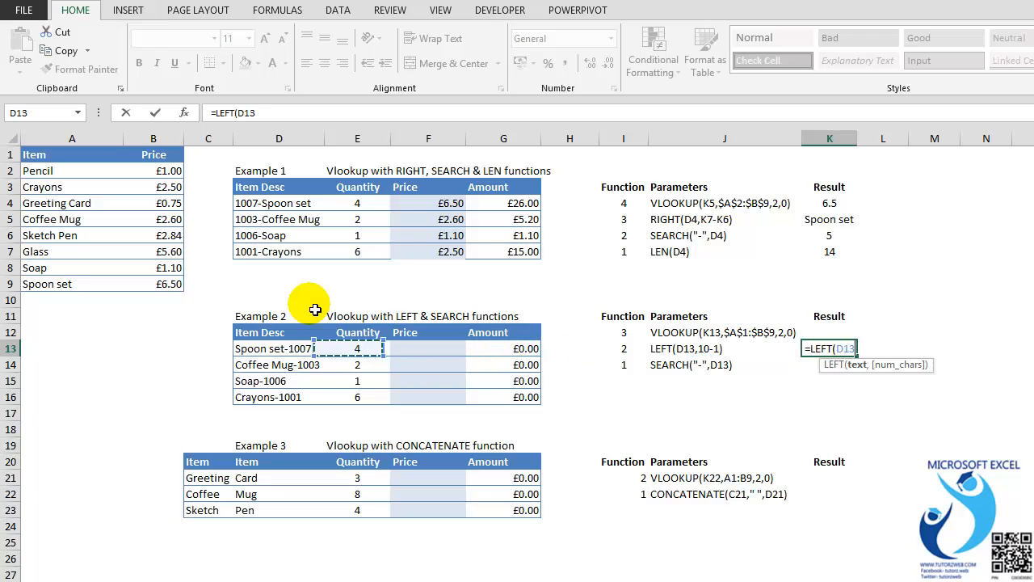
pyautogui.write(',')
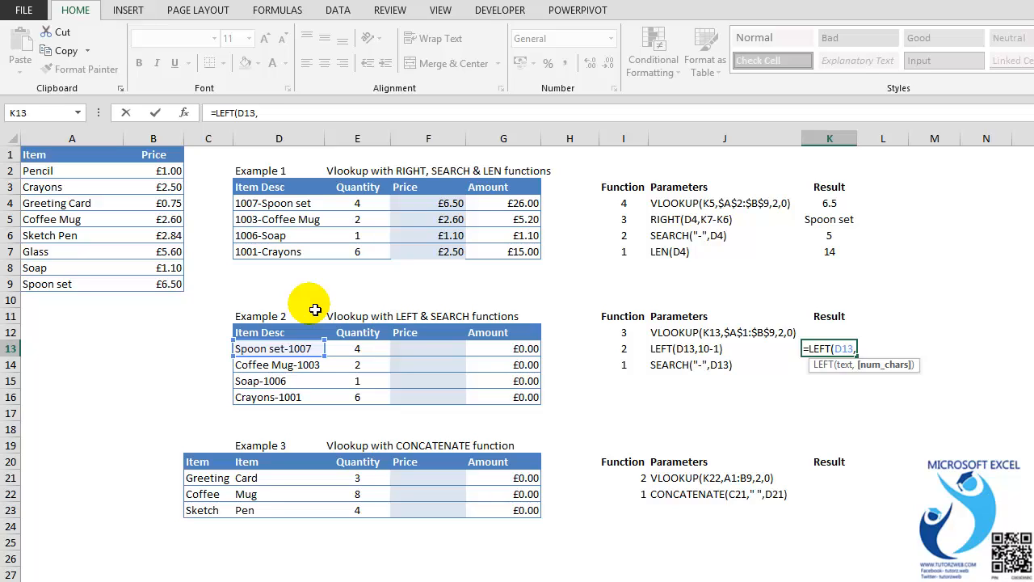
pyautogui.press('Down')
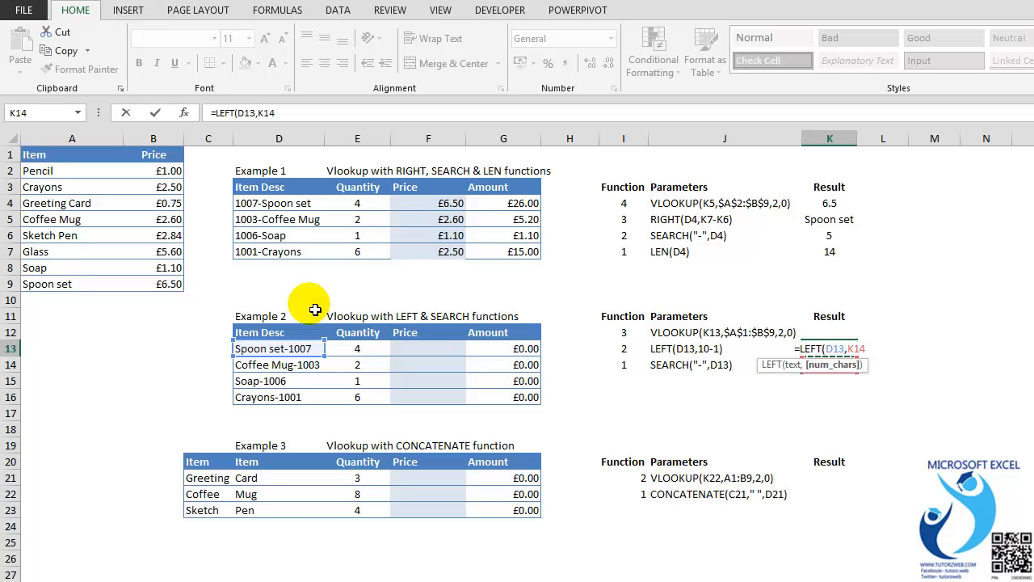
pyautogui.write('-')
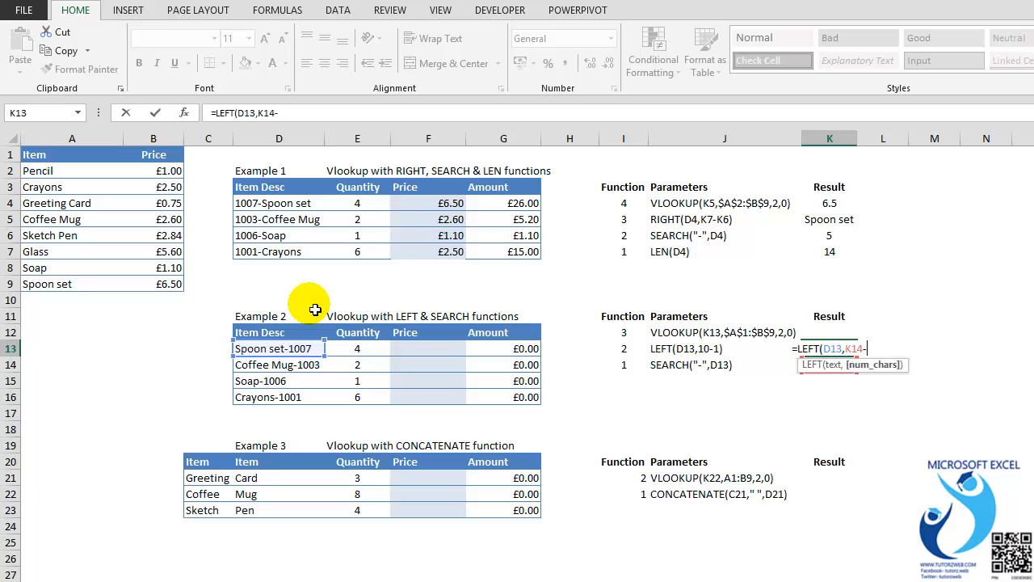
pyautogui.write('1')
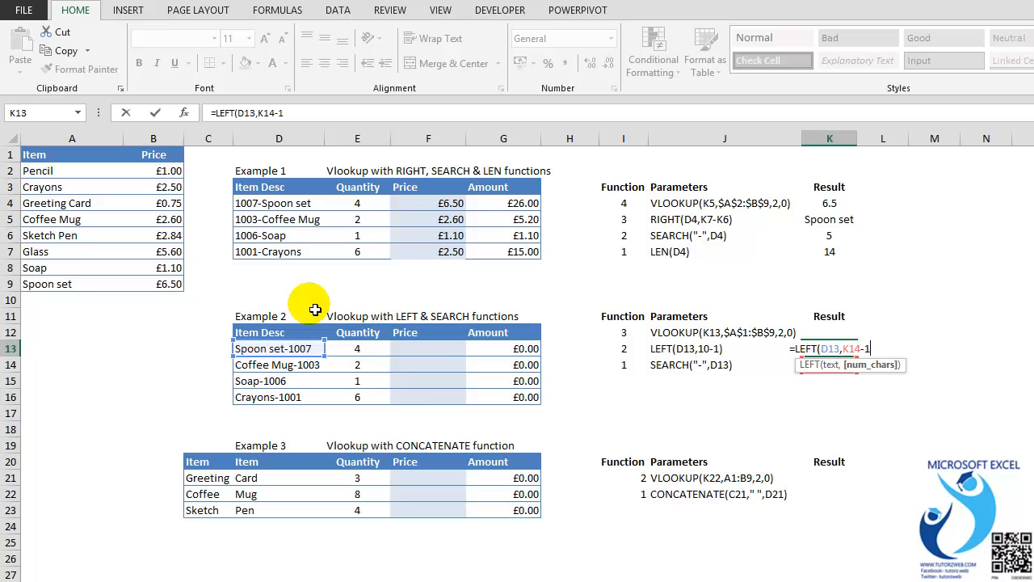
pyautogui.write(')')
pyautogui.press('Return')
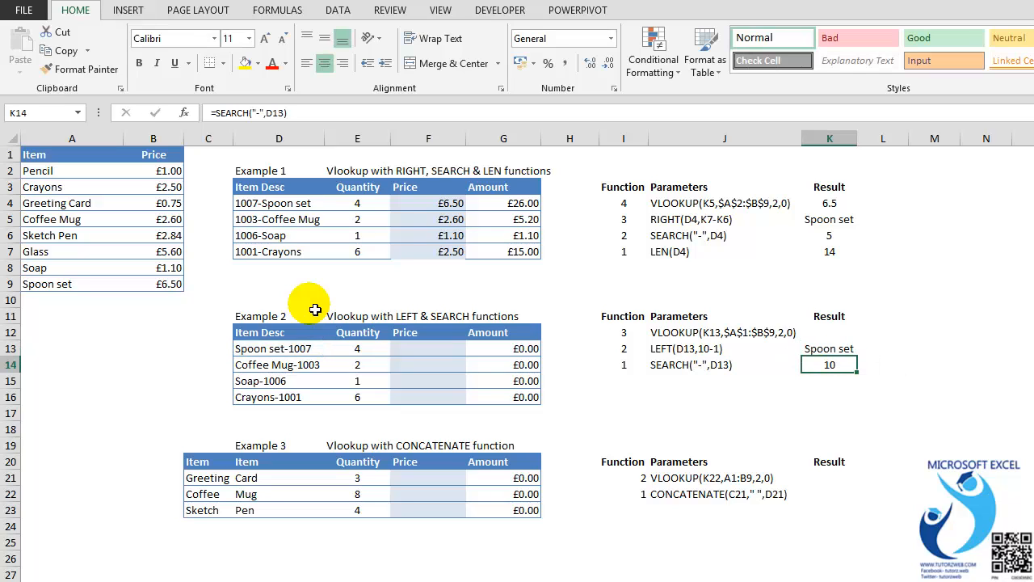
# Step: Start a VLOOKUP formula in cell K12 with K13 as the lookup value
pyautogui.press('Up')
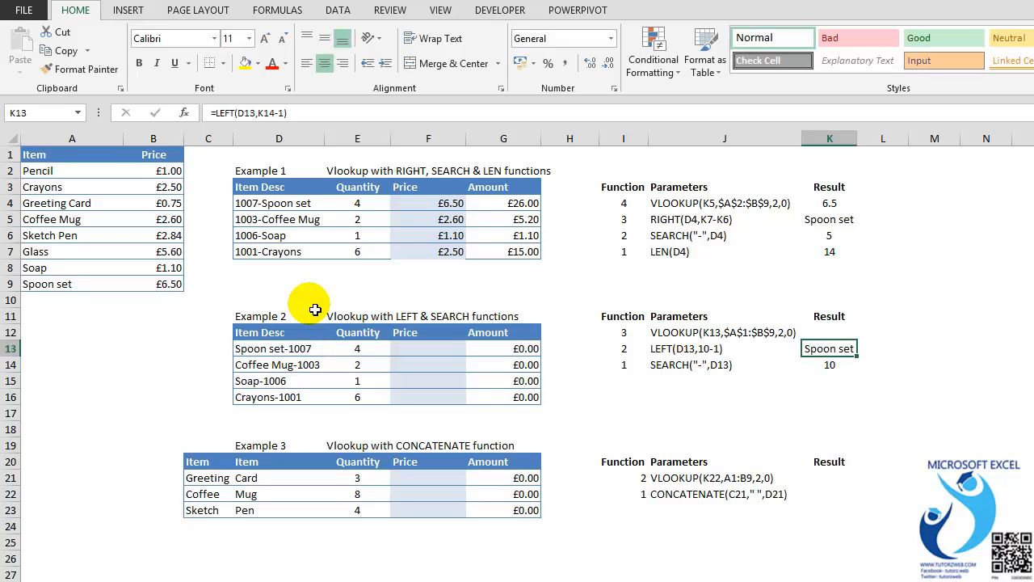
pyautogui.press('Up')
pyautogui.write('=vl')
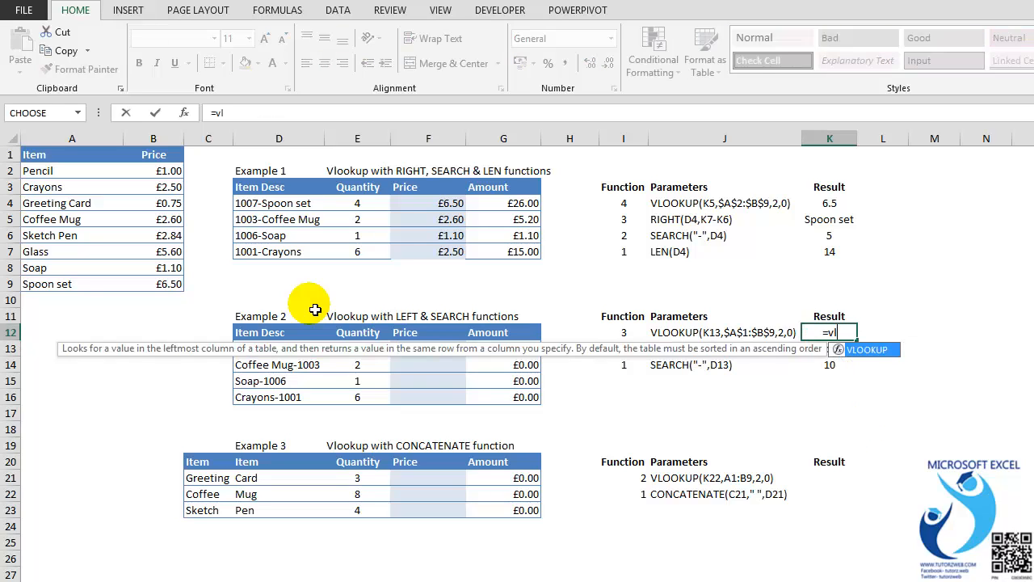
pyautogui.write('o')
pyautogui.press('Tab')
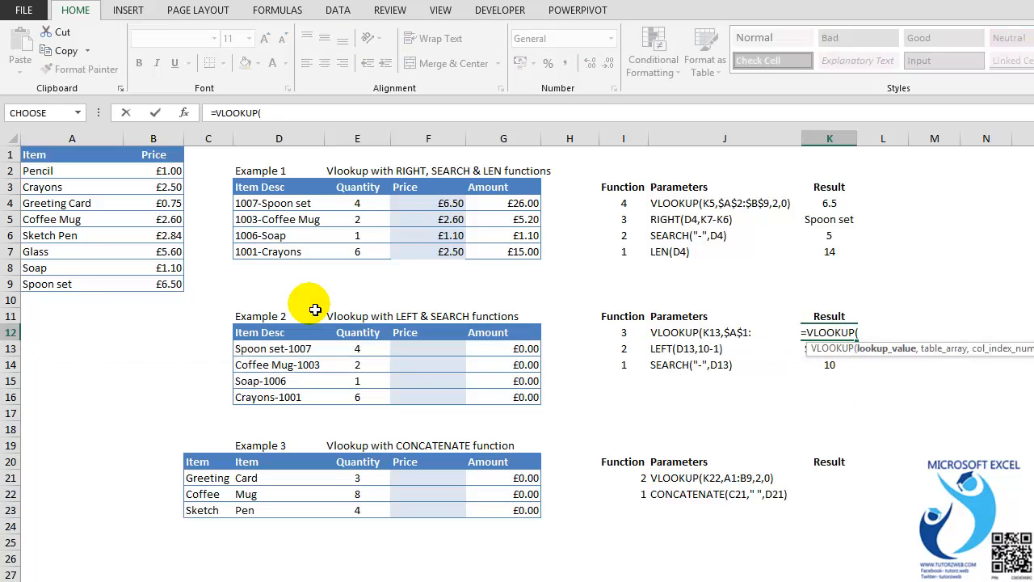
pyautogui.press('Down')
pyautogui.write(',')
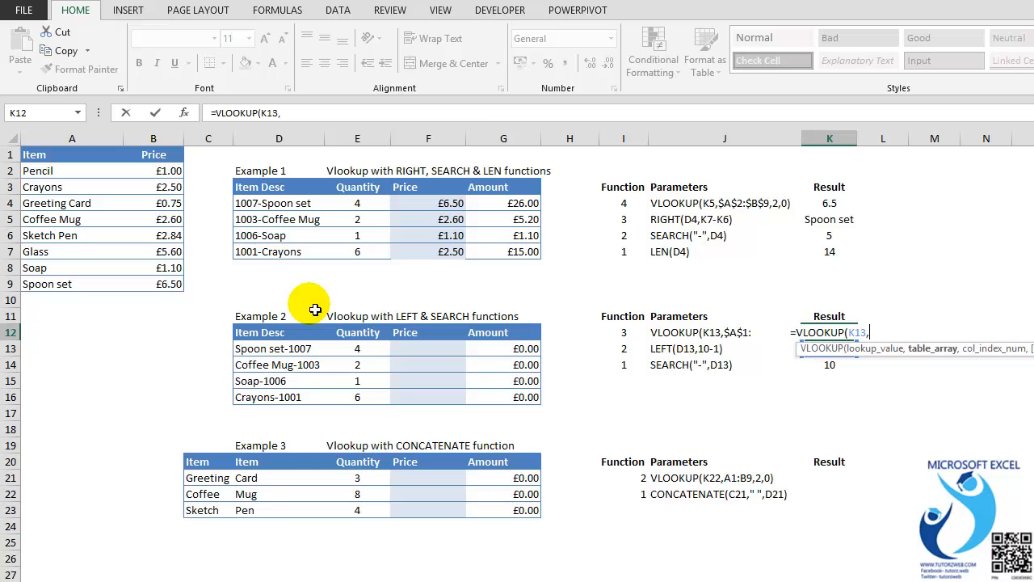
# Step: Complete the K12 formula with absolute table array $A$1:$B$9, column index 2 and range lookup 0
pyautogui.press('Left')
pyautogui.press('Left')
pyautogui.press('Left')
pyautogui.press('Left')
pyautogui.press('Left')
pyautogui.press('Left')
pyautogui.press('Left')
pyautogui.press('Left')
pyautogui.press('Left')
pyautogui.press('Left')
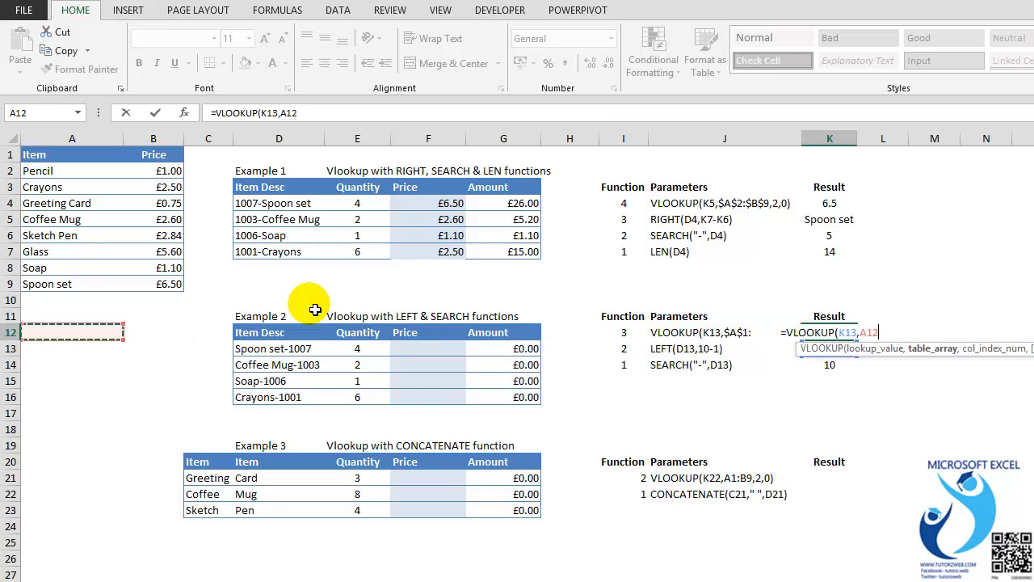
pyautogui.hotkey('ctrl', 'Up')
pyautogui.hotkey('ctrl', 'Up')
pyautogui.hotkey('shift', 'Right')
pyautogui.hotkey('ctrl', 'shift', 'Down')
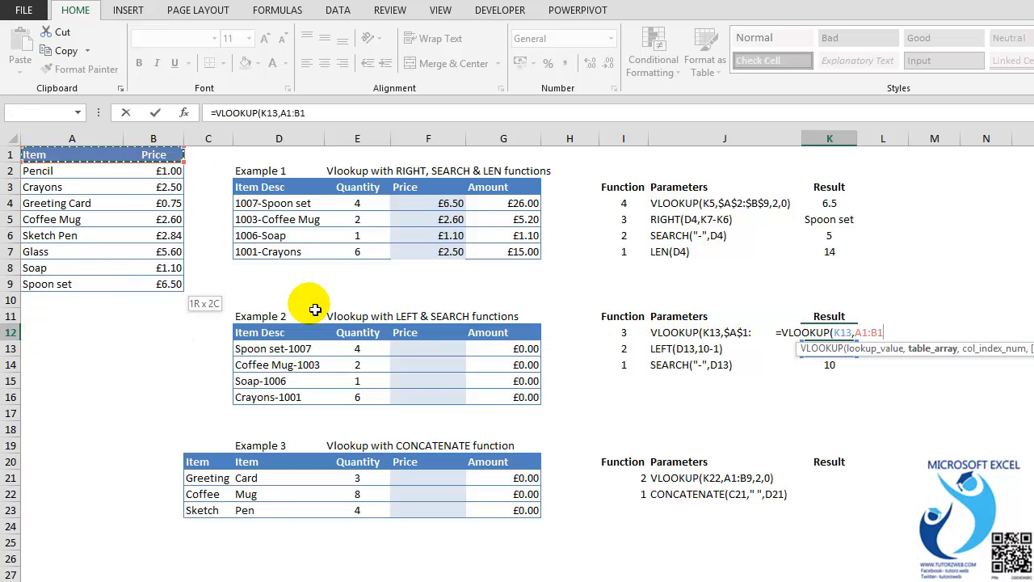
pyautogui.press('F4')
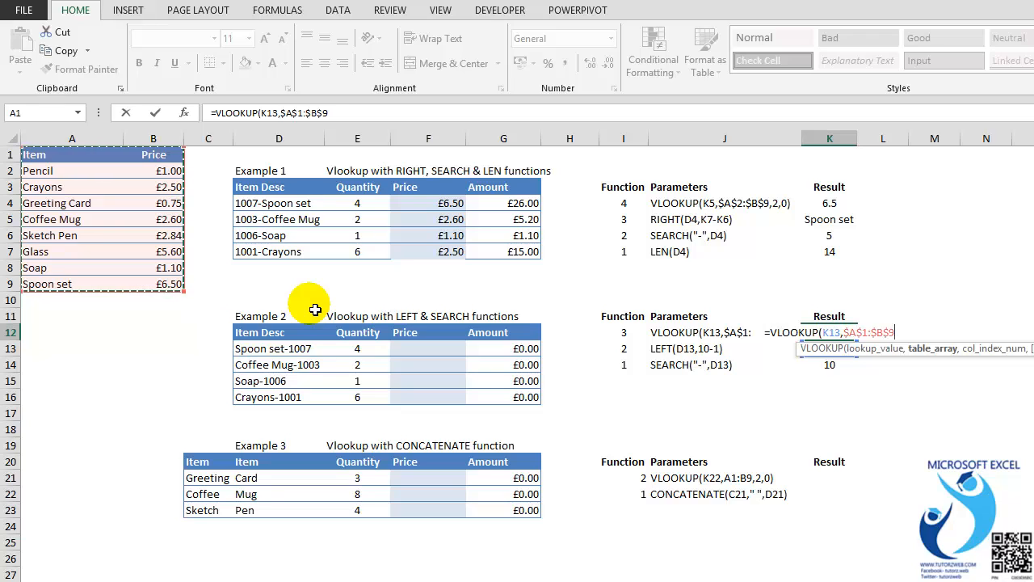
pyautogui.write(',2,')
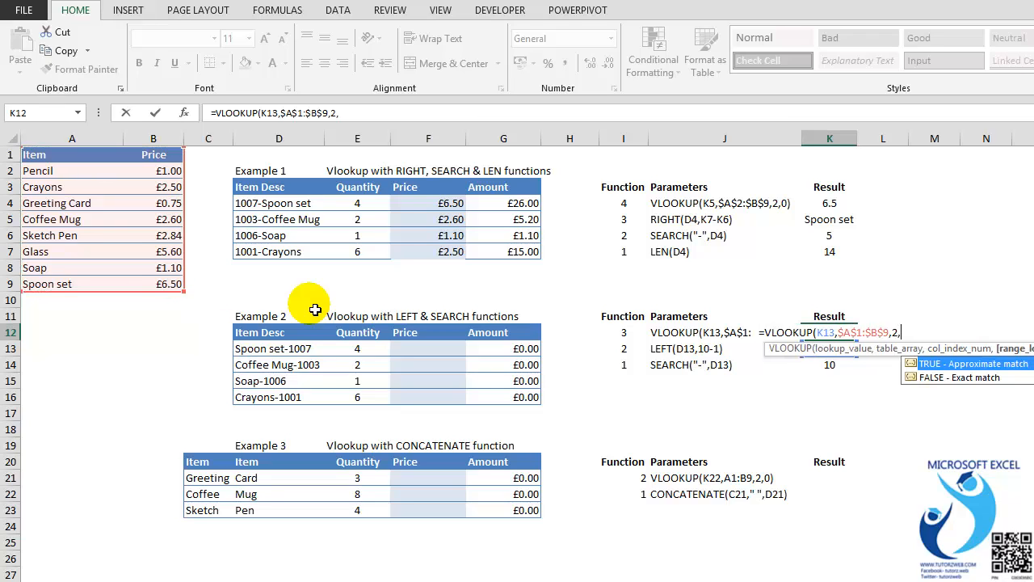
pyautogui.write('0)')
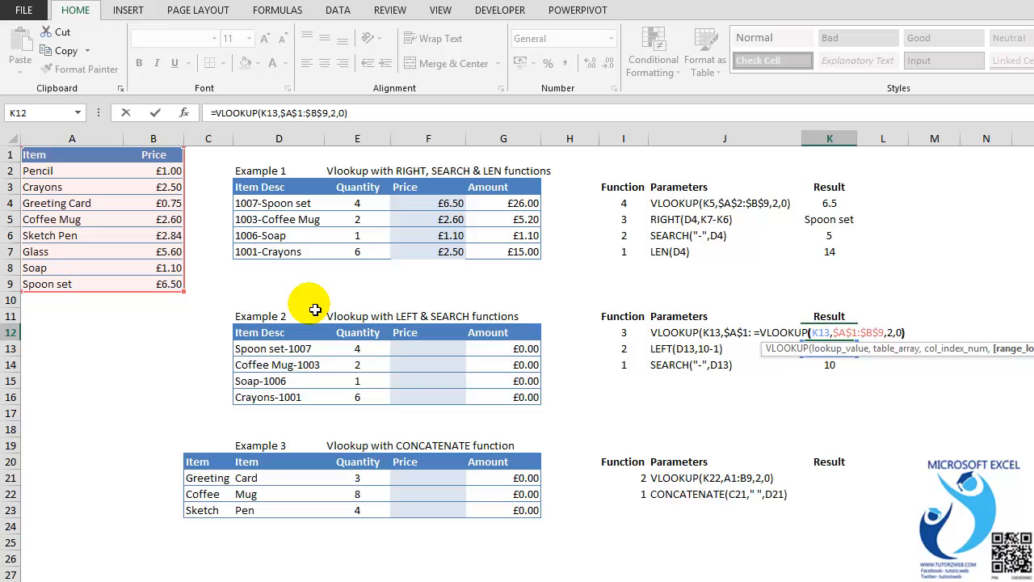
pyautogui.press('Return')
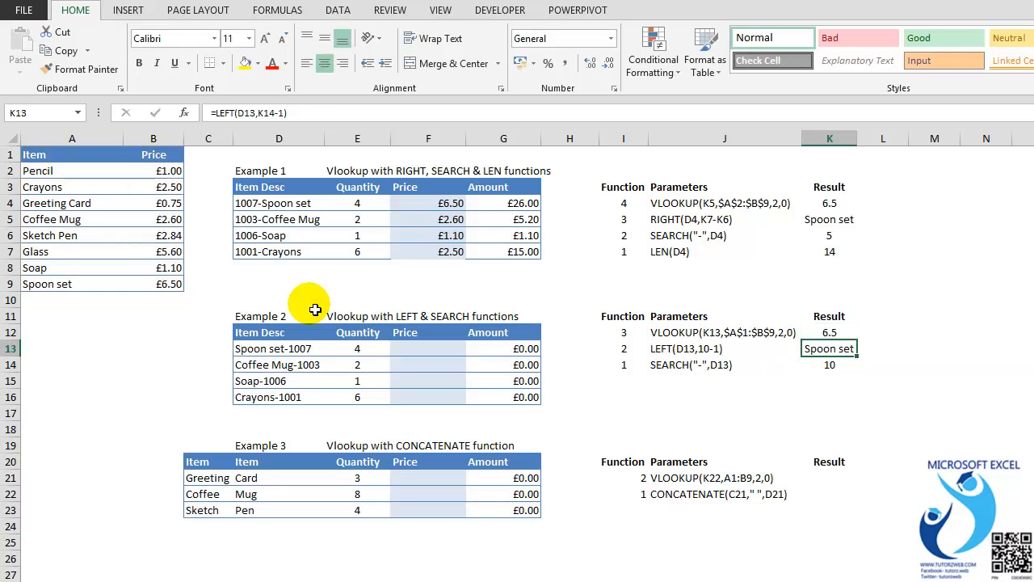
pyautogui.press('Up')
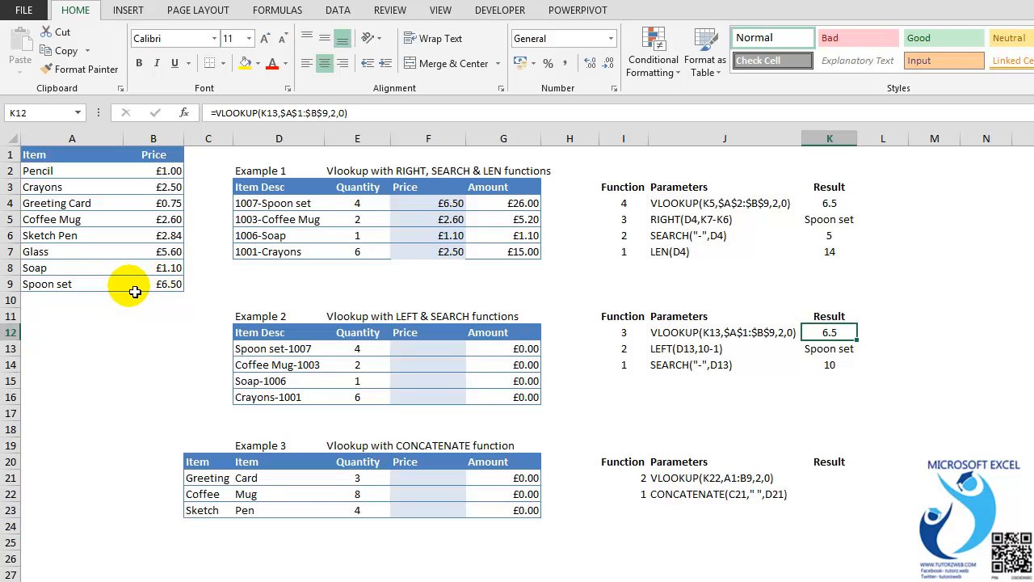
# Step: Start a VLOOKUP formula in price cell F13 of Example 2 with a nested LEFT function on D13 as lookup value
pyautogui.click(447, 353)
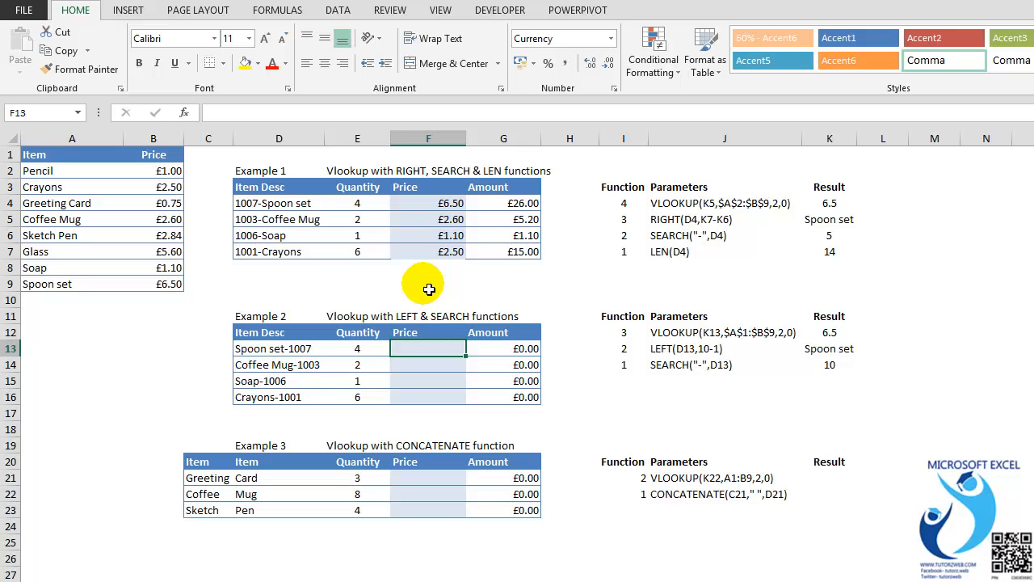
pyautogui.write('=vl')
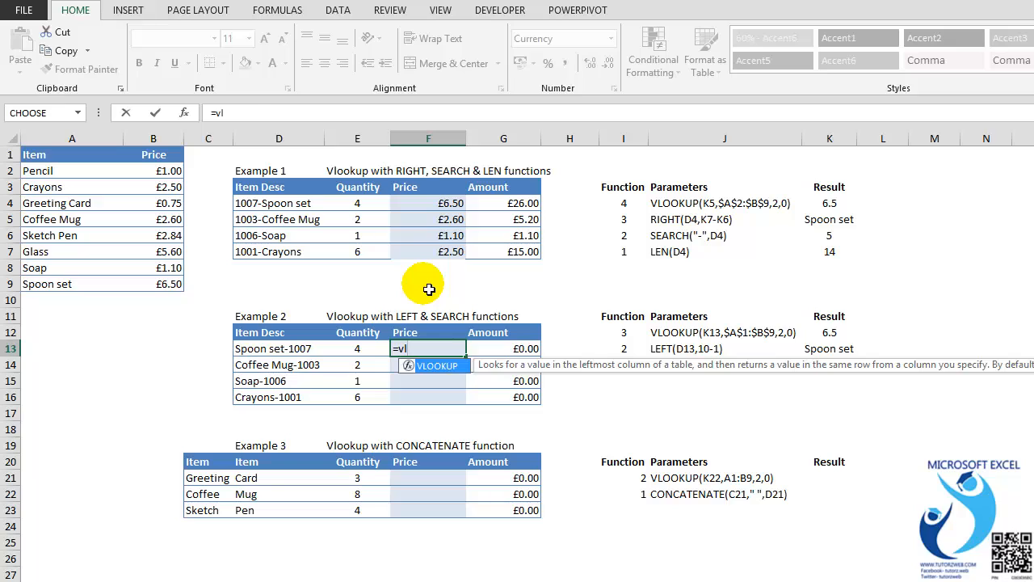
pyautogui.press('Tab')
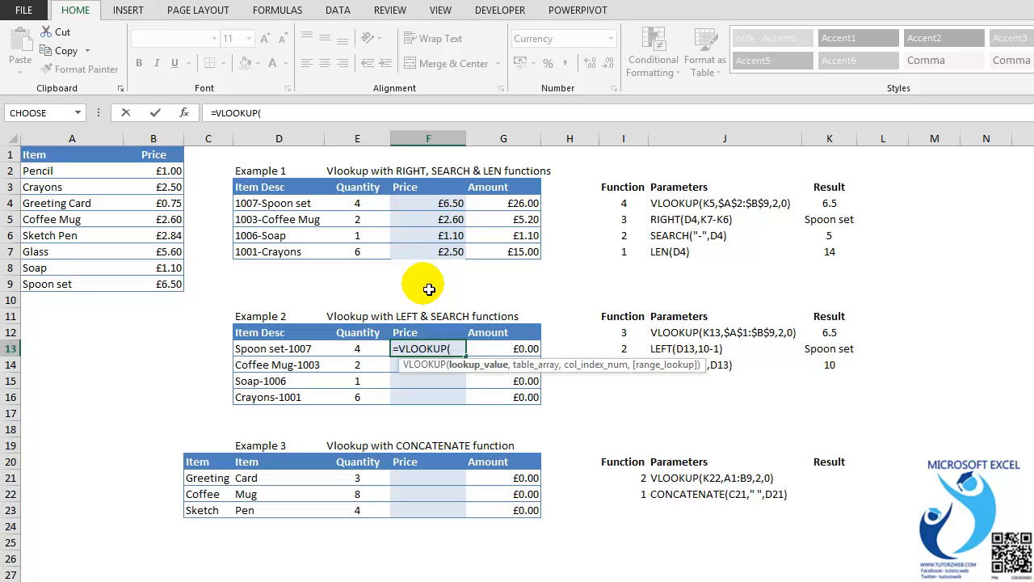
pyautogui.write('l')
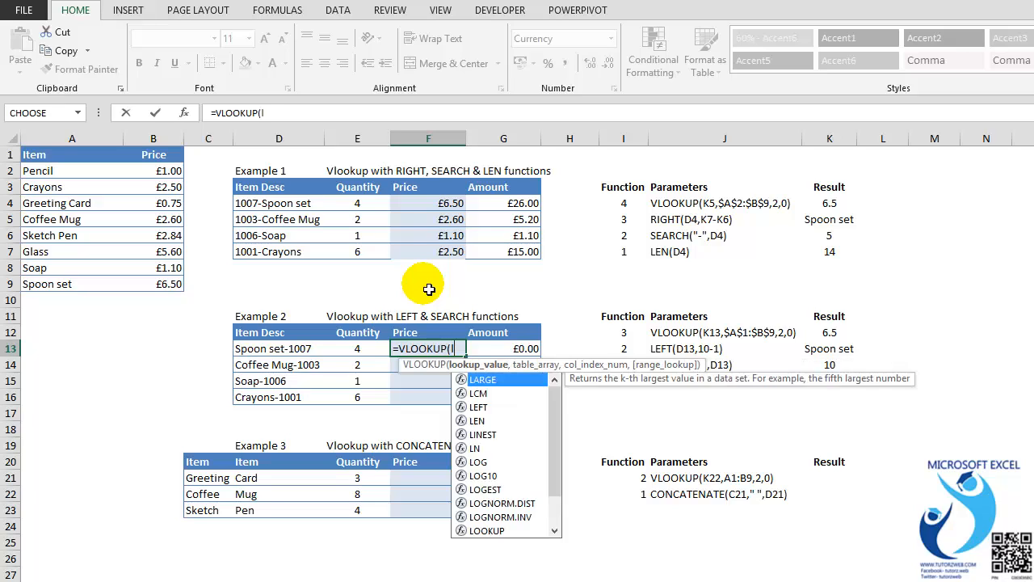
pyautogui.write('eft(')
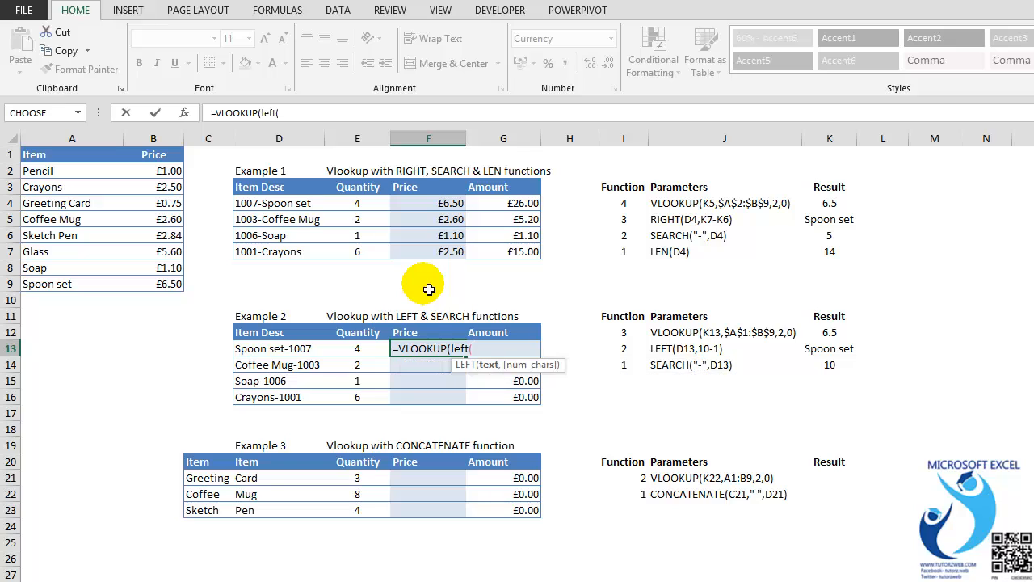
pyautogui.press('Left')
pyautogui.press('Left')
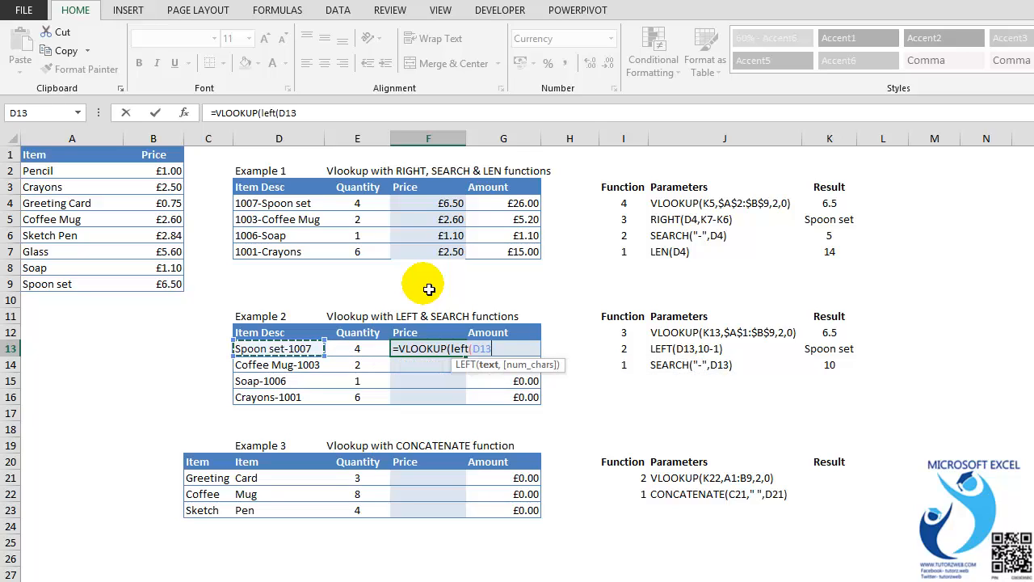
pyautogui.write(',')
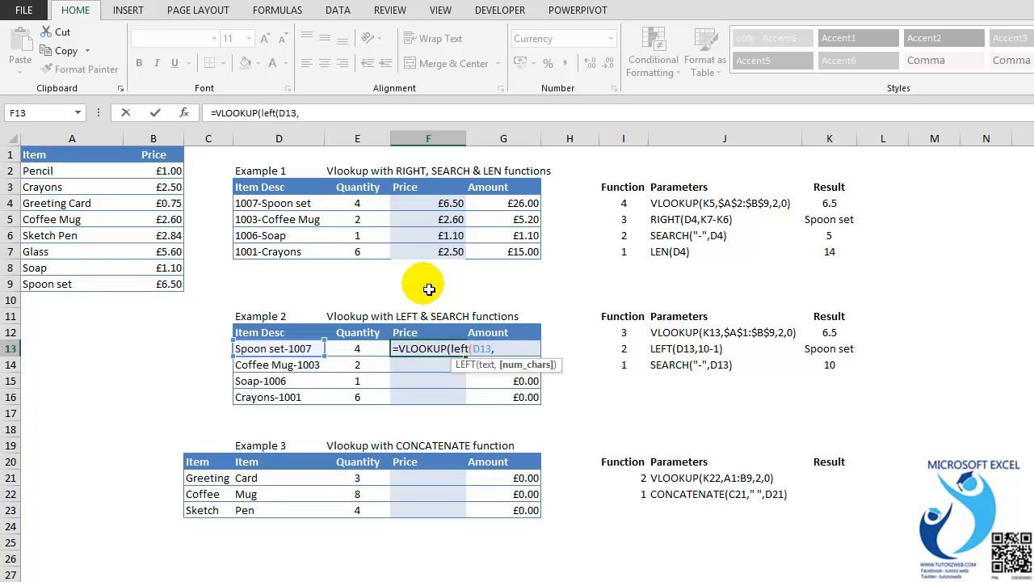
# Step: Set the nested LEFT function's character count to SEARCH("-",D13)-1 and close the lookup value
pyautogui.write('search(')
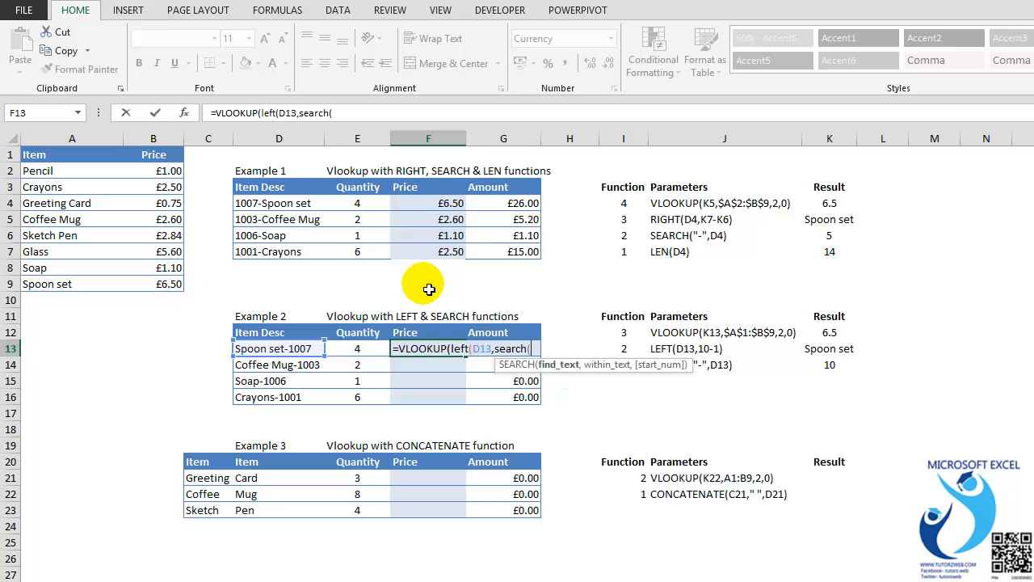
pyautogui.write('"-",')
pyautogui.press('Left')
pyautogui.press('Left')
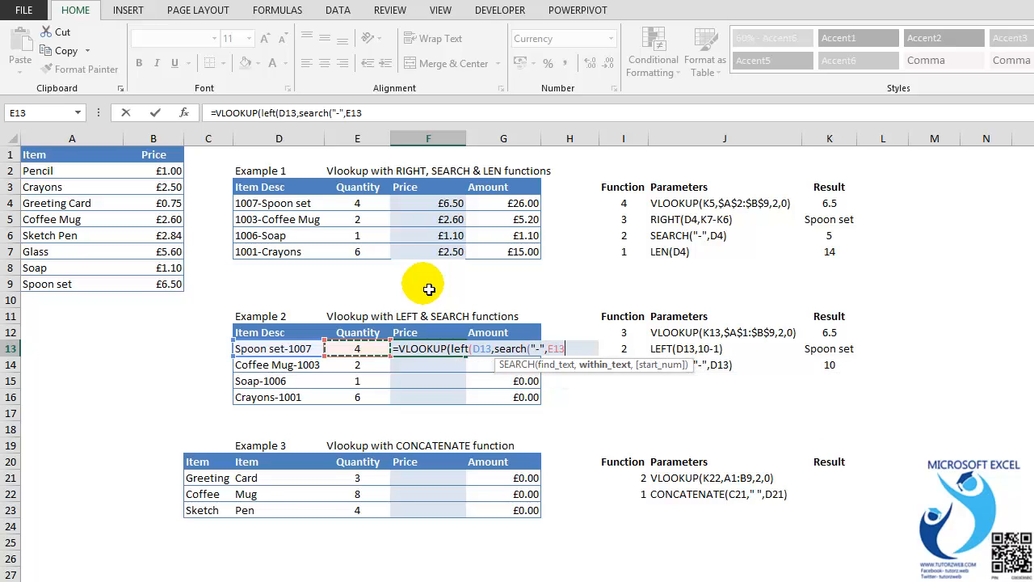
pyautogui.write(')')
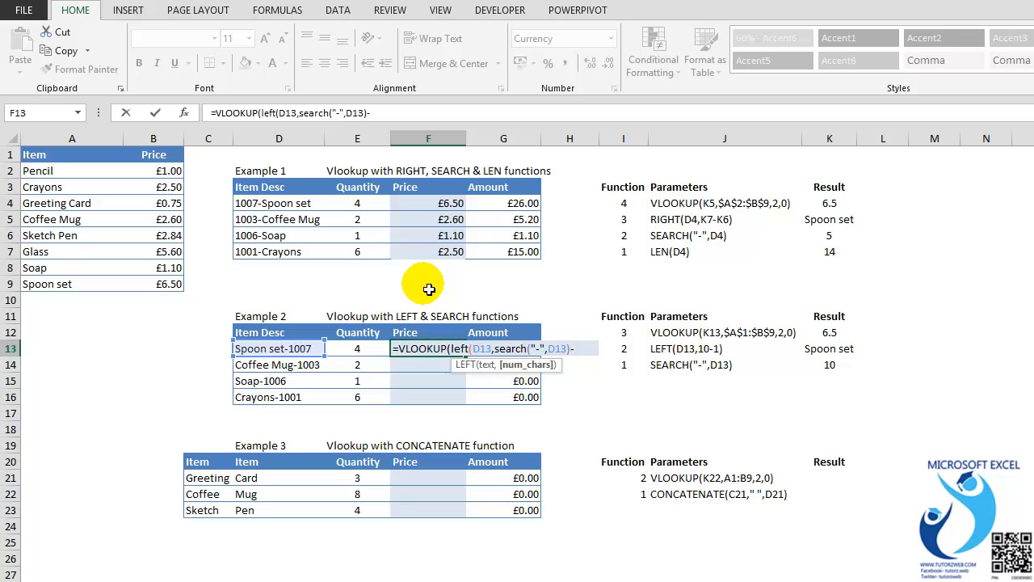
pyautogui.write('-1),')
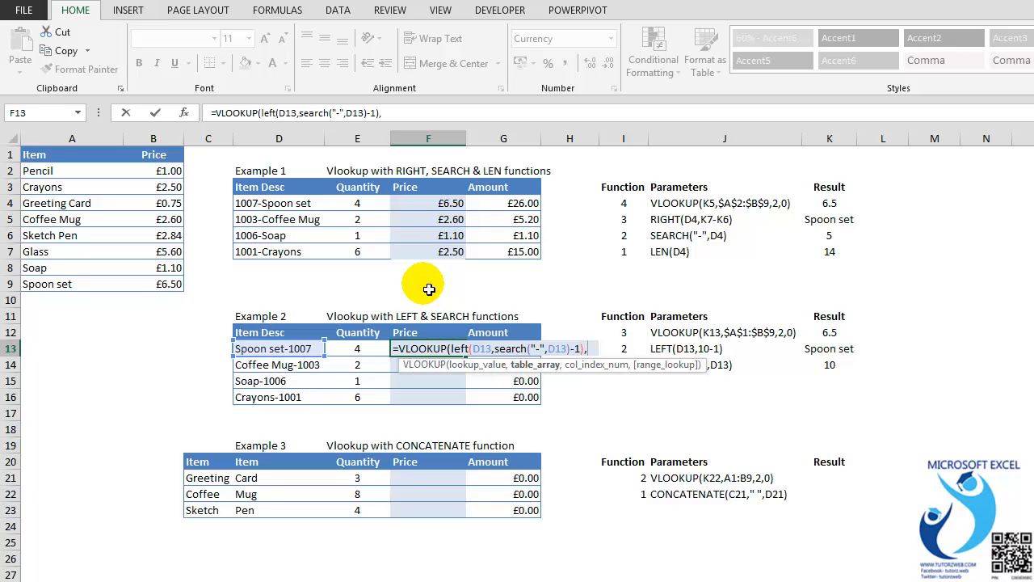
# Step: Set the F13 VLOOKUP's table array to the item price list as absolute range $A$1:$B$9
pyautogui.press('Left')
pyautogui.press('Left')
pyautogui.press('Left')
pyautogui.press('Left')
pyautogui.press('Left')
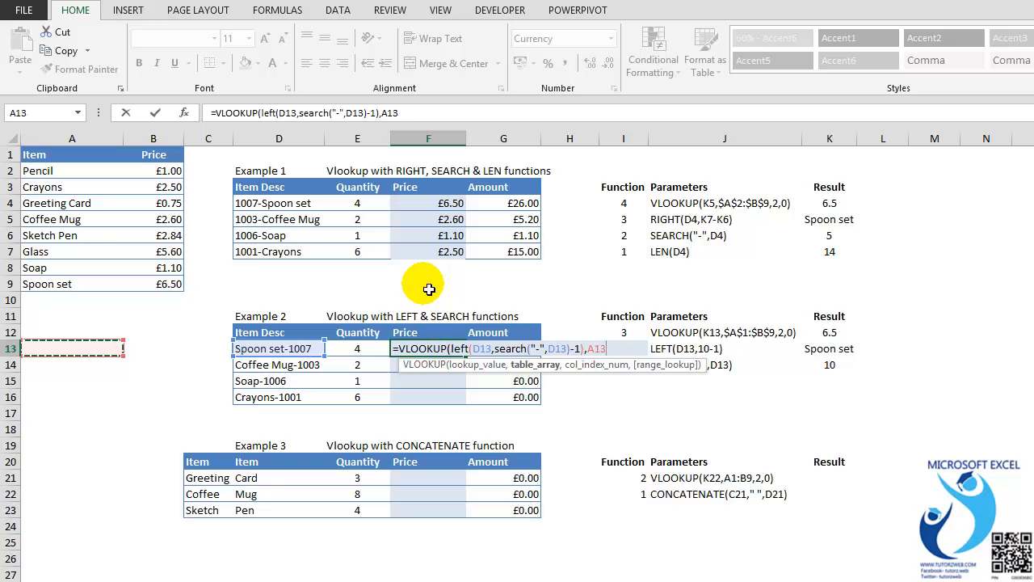
pyautogui.press('Up')
pyautogui.press('Up')
pyautogui.press('Up')
pyautogui.press('Up')
pyautogui.hotkey('ctrl', 'Up')
pyautogui.hotkey('ctrl', 'shift', 'Right')
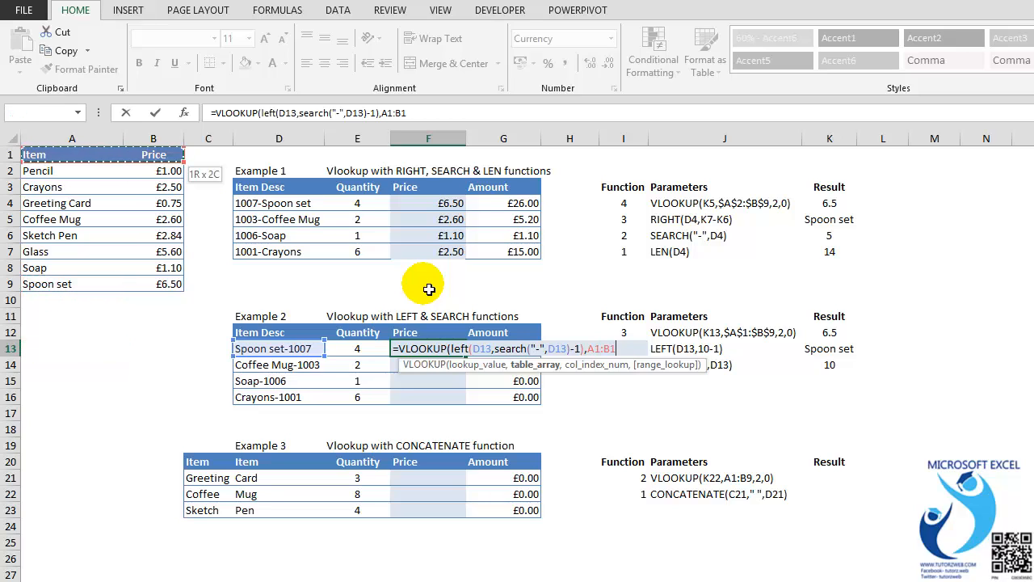
pyautogui.hotkey('ctrl', 'shift', 'Down')
pyautogui.press('F4')
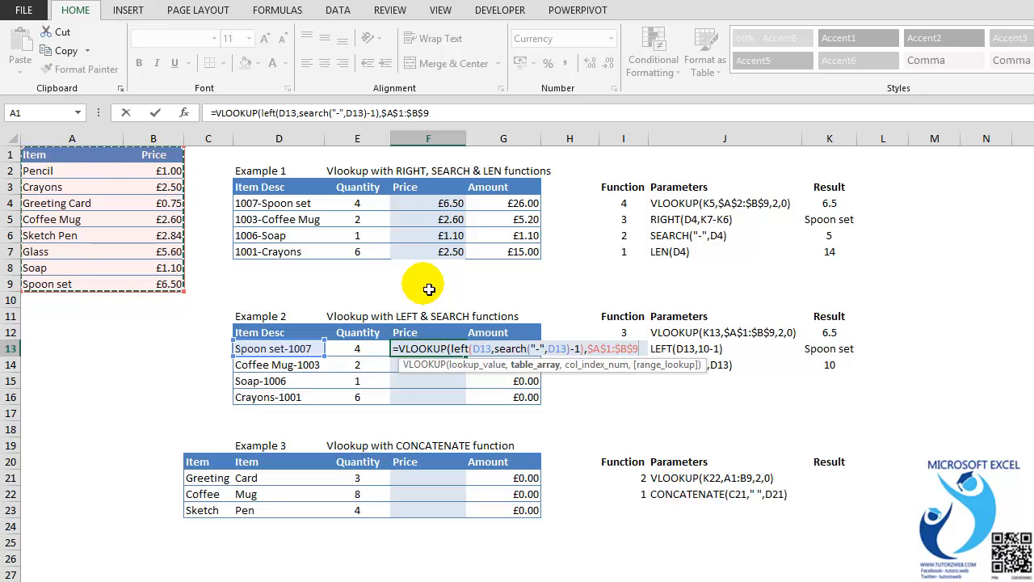
# Step: Complete the F13 formula with column index 2 and range lookup 0
pyautogui.write(',2')
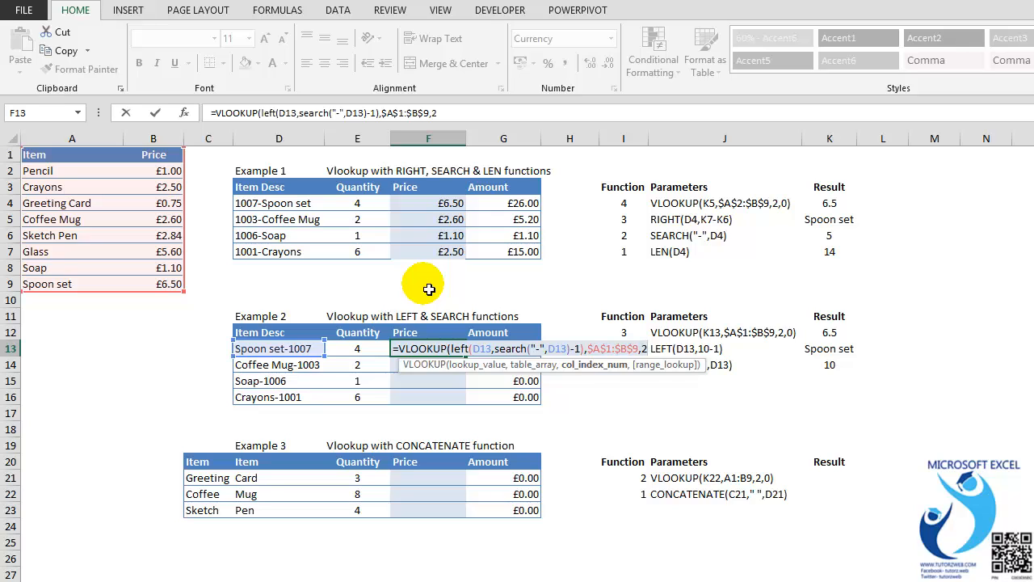
pyautogui.write(',0)')
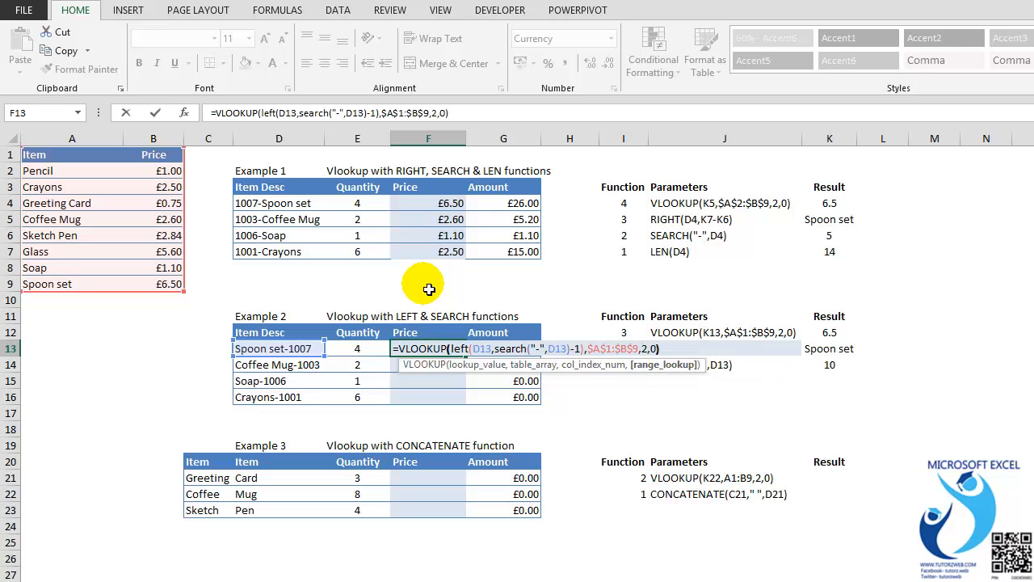
pyautogui.press('Return')
pyautogui.press('Up')
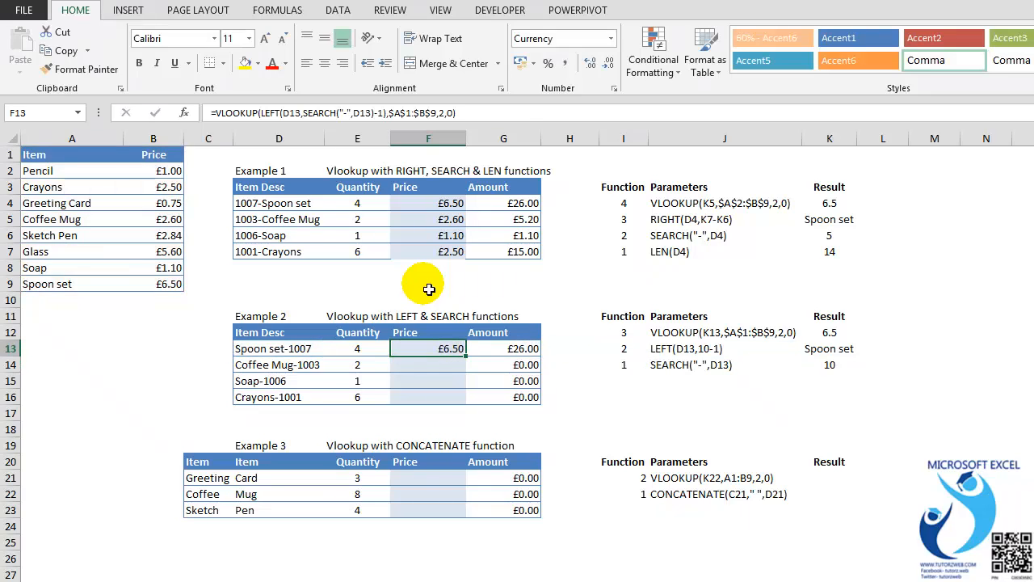
# Step: Copy the F13 price formula down through F16 for the remaining Example 2 items
pyautogui.hotkey('ctrl', 'c')
pyautogui.hotkey('shift', 'Down')
pyautogui.hotkey('shift', 'Down')
pyautogui.hotkey('shift', 'Down')
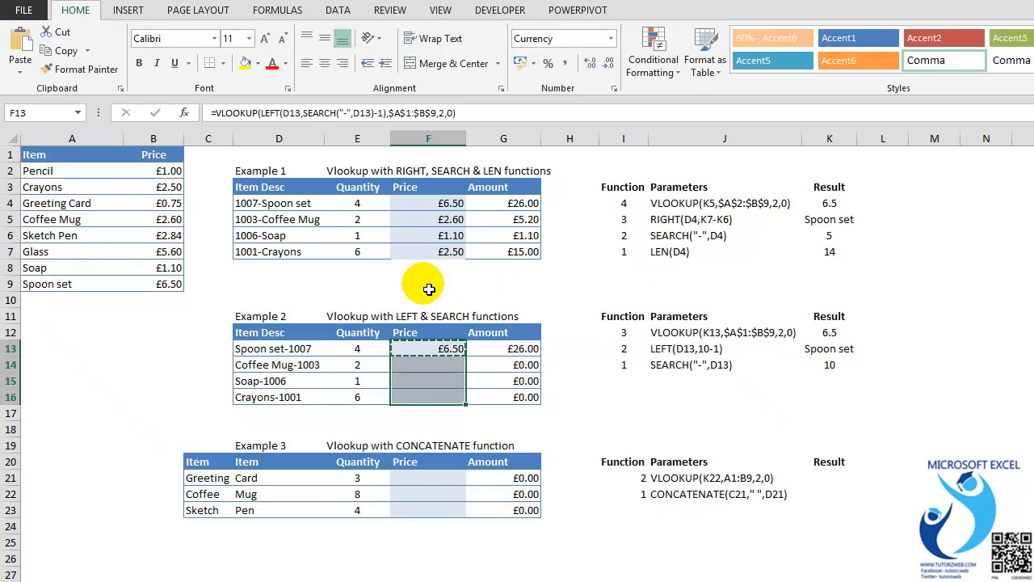
pyautogui.hotkey('ctrl', 'v')
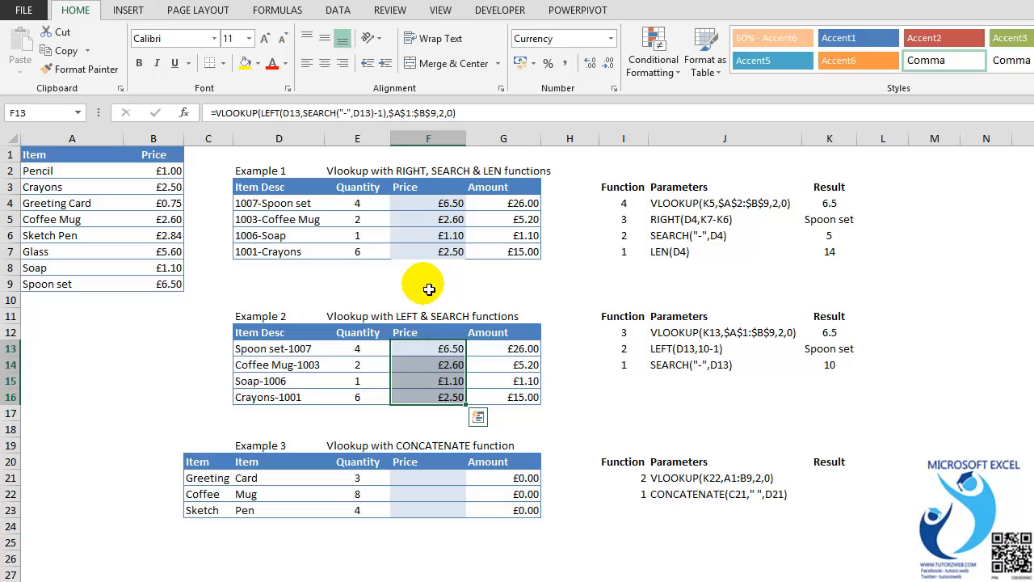
pyautogui.press('Down')
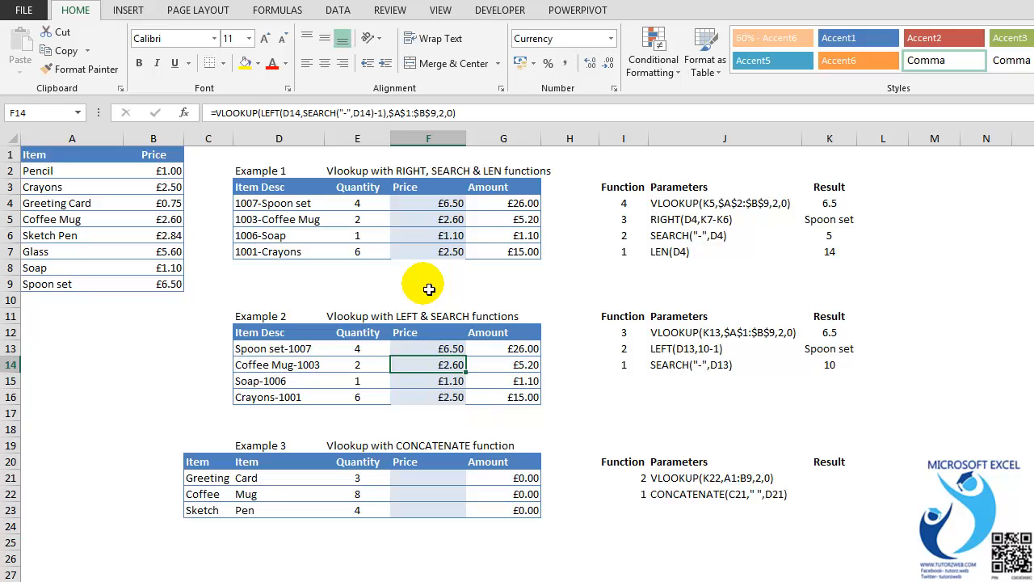
pyautogui.click(408, 396)
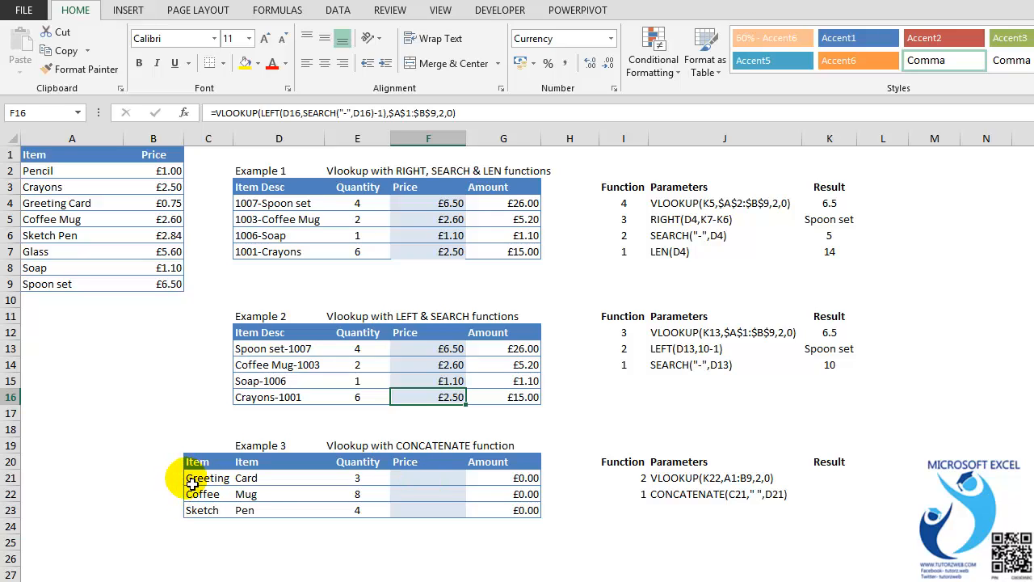
# Step: Enter =CONCATENATE(C21," ",D21) in result cell K22 to join Example 3's first two item words
pyautogui.click(229, 482)
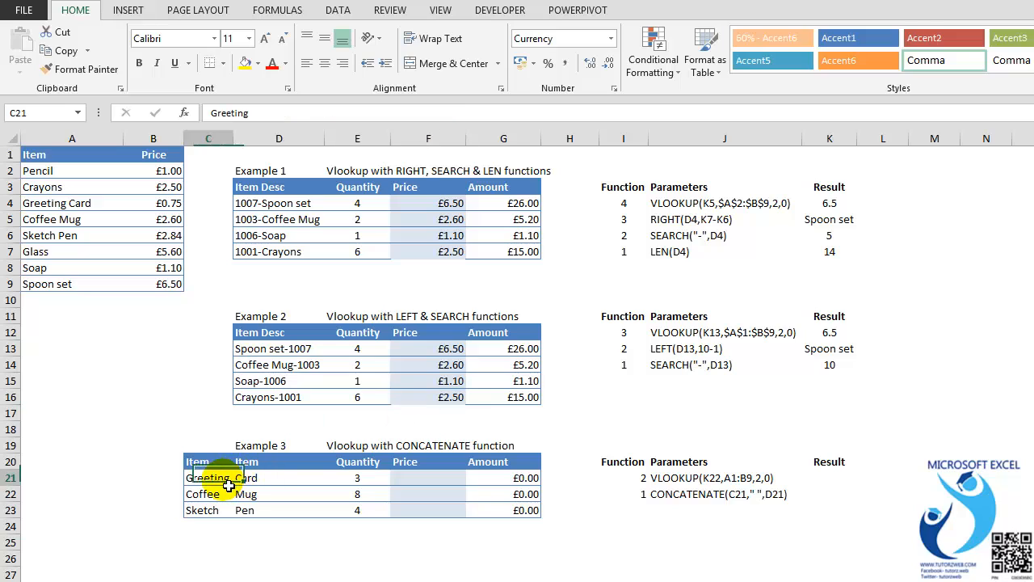
pyautogui.click(281, 482)
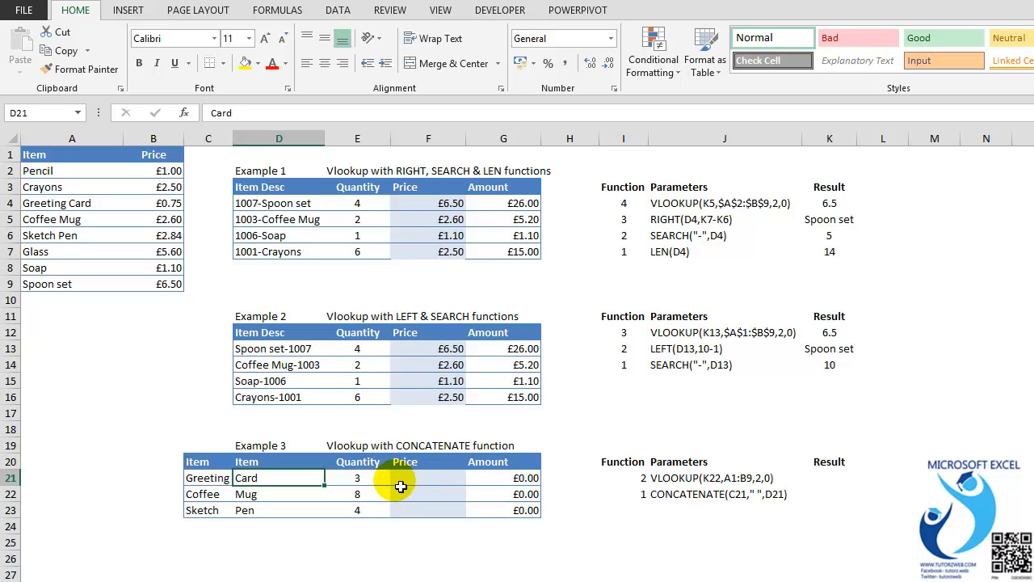
pyautogui.click(832, 495)
pyautogui.write('=cona')
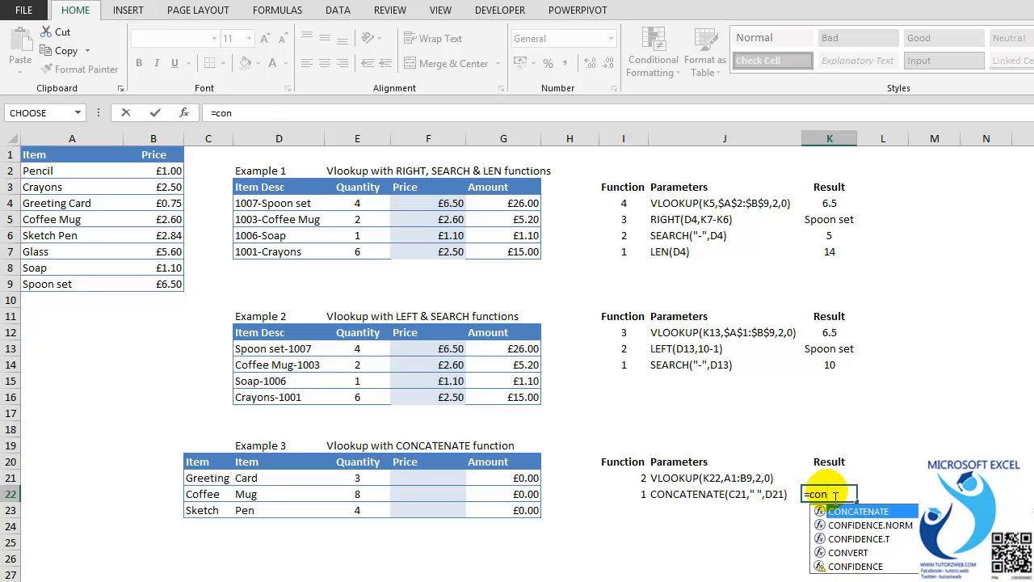
pyautogui.press('Tab')
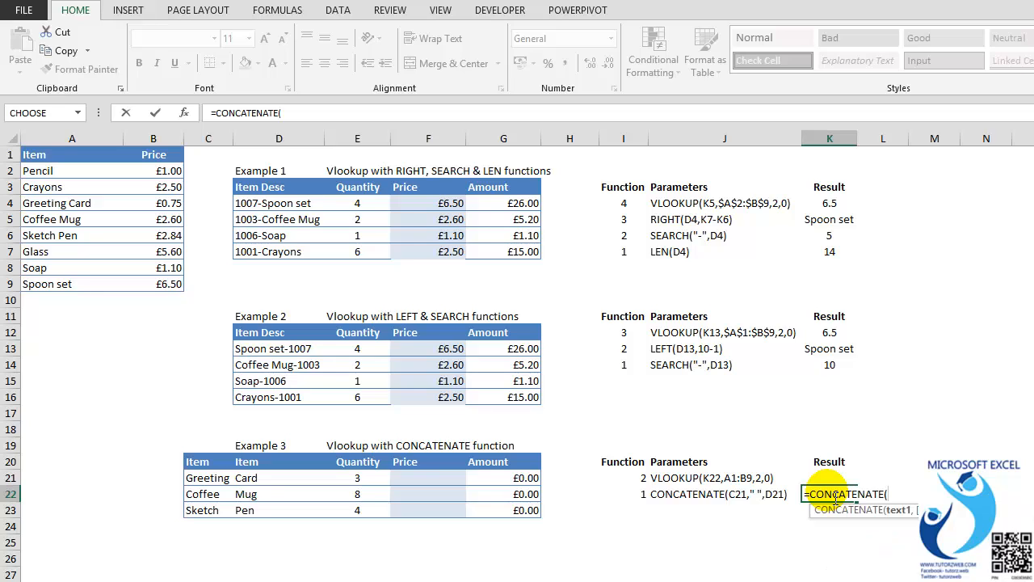
pyautogui.click(212, 478)
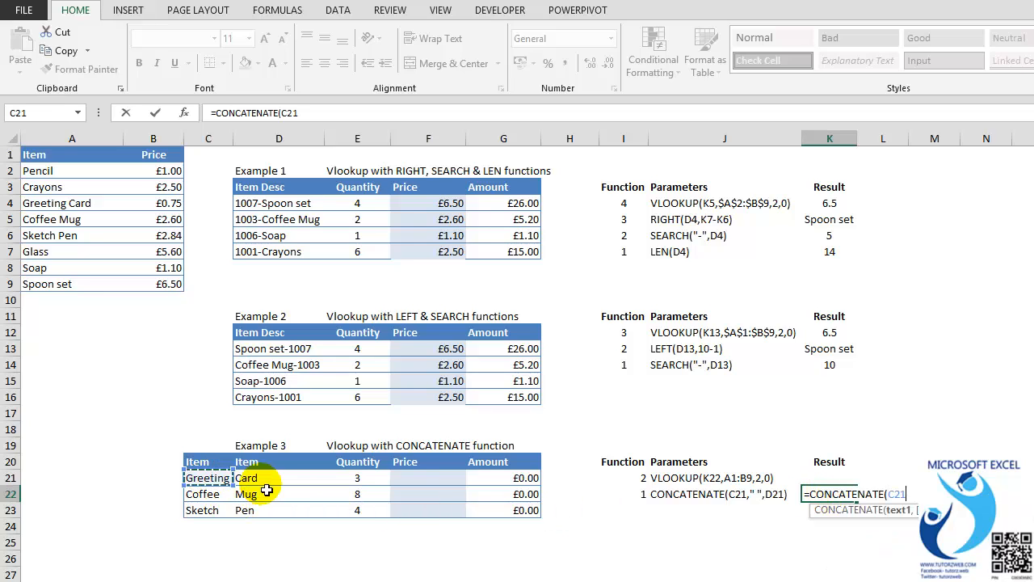
pyautogui.write(',')
pyautogui.write('" ",')
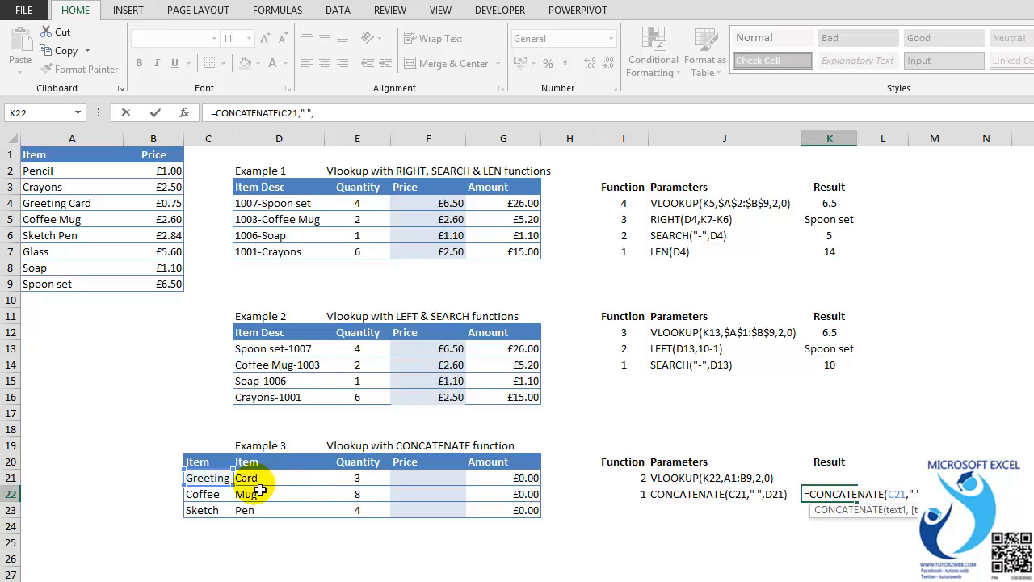
pyautogui.click(257, 480)
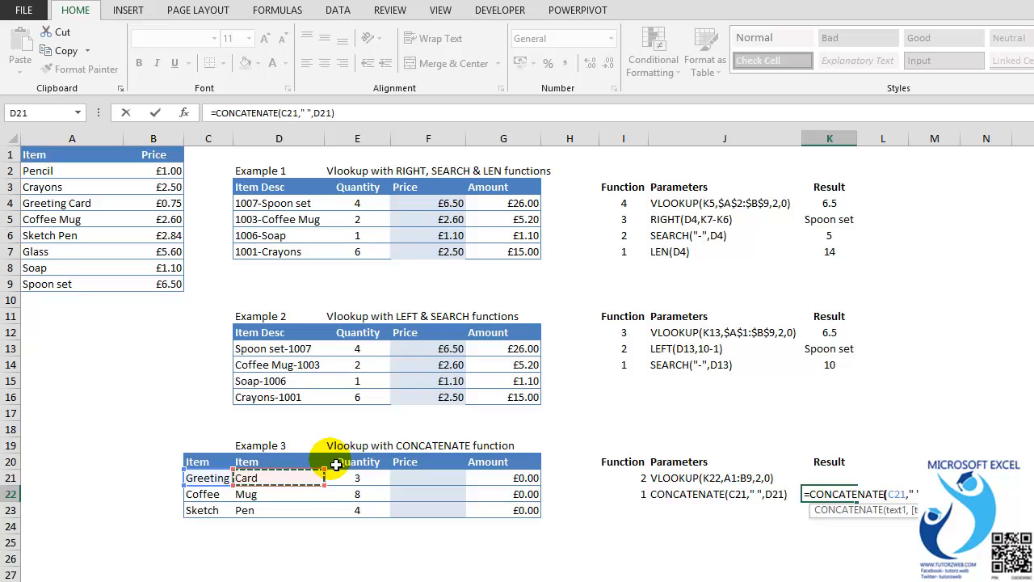
pyautogui.press('Return')
pyautogui.press('Up')
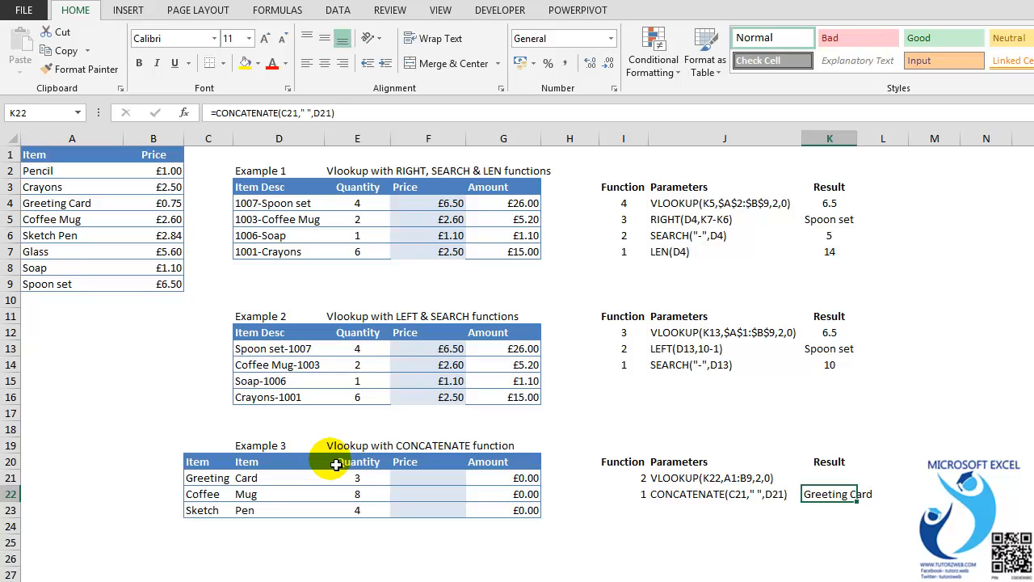
# Step: Enter =VLOOKUP(K22,A1:B9,2,0) in result cell K21 to look up the joined item's price
pyautogui.press('Up')
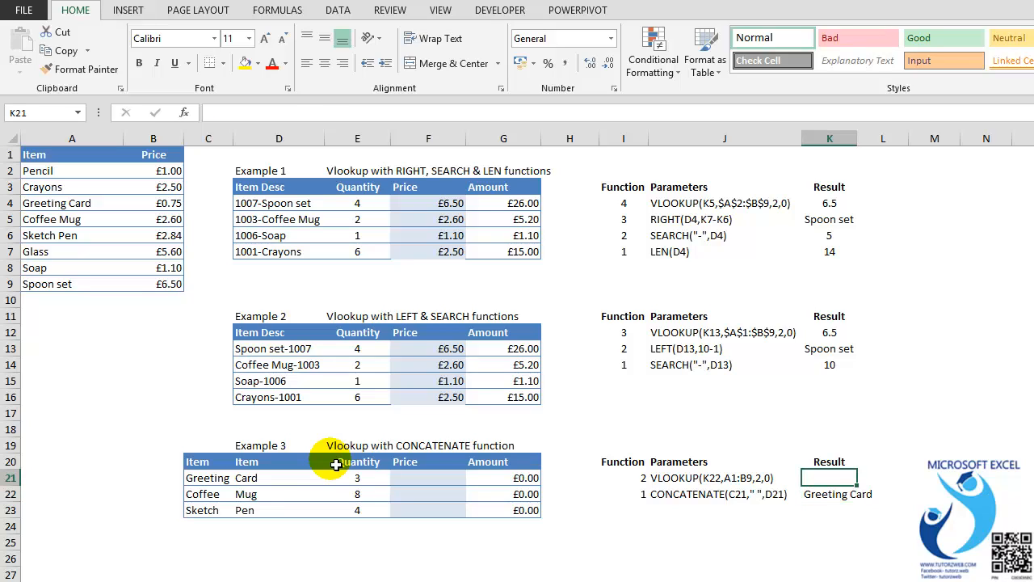
pyautogui.write('=')
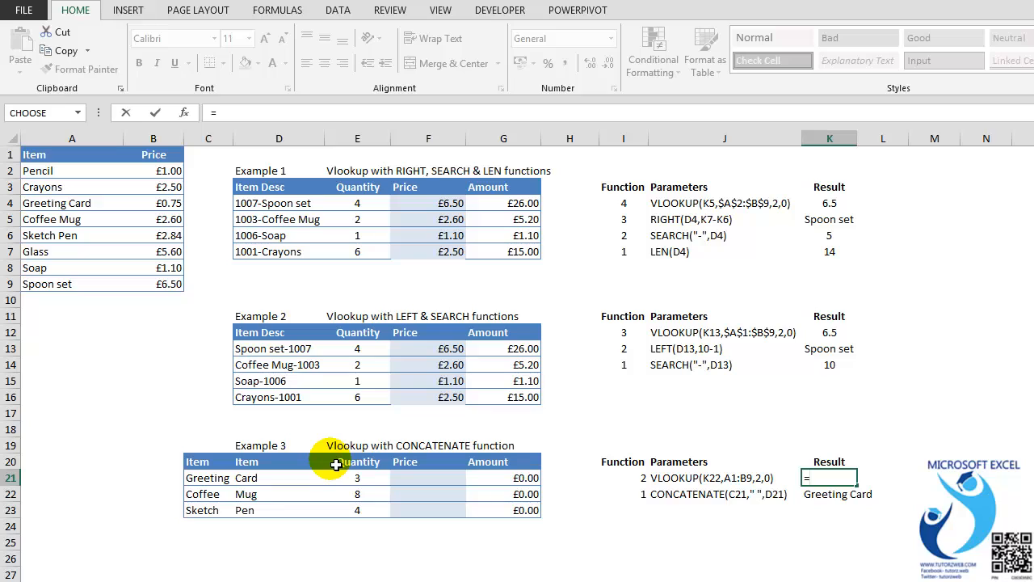
pyautogui.write('vlo')
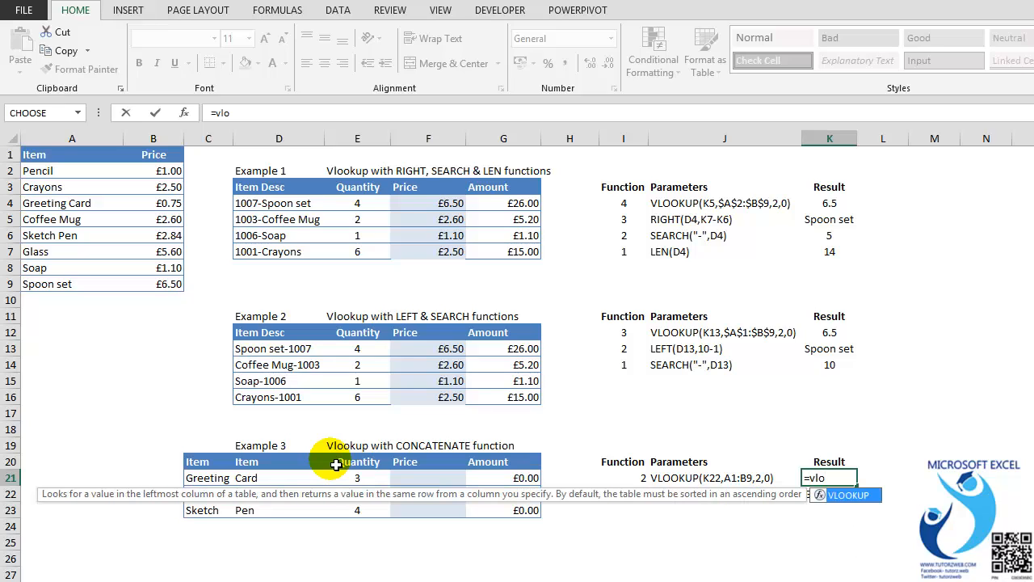
pyautogui.press('Tab')
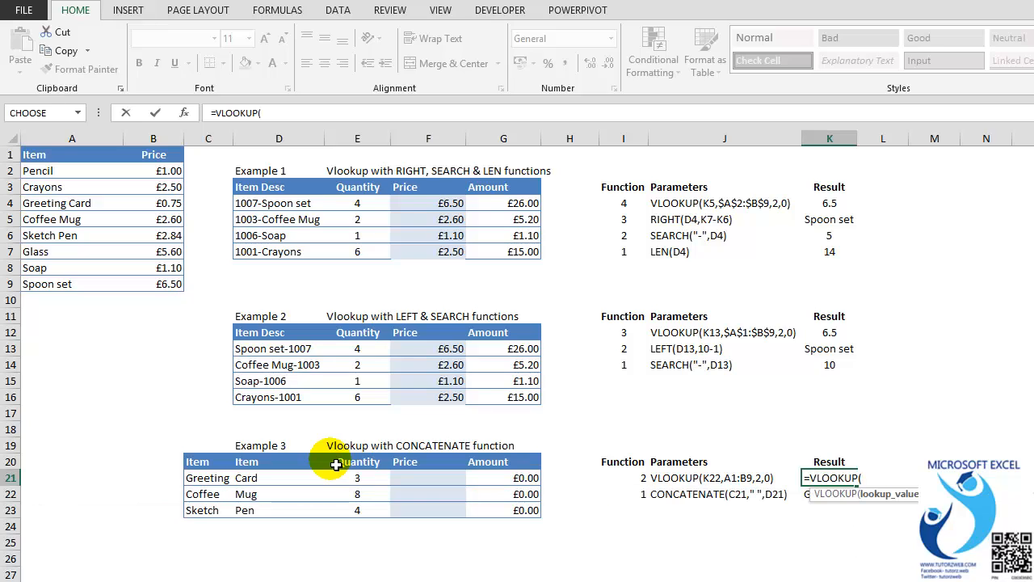
pyautogui.press('Down')
pyautogui.write(',')
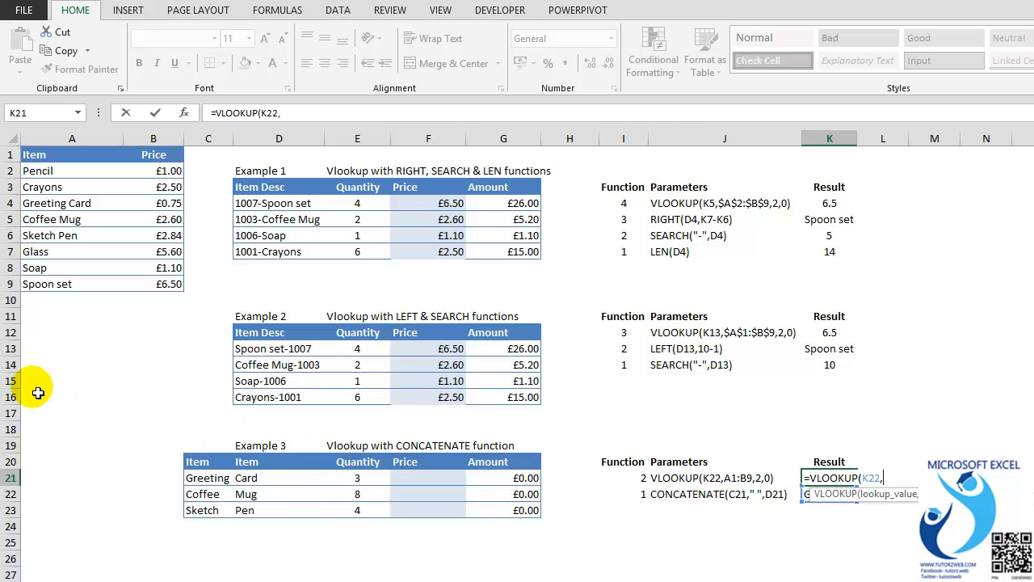
pyautogui.moveTo(50, 154); pyautogui.dragTo(179, 285)
pyautogui.write(',2,0')
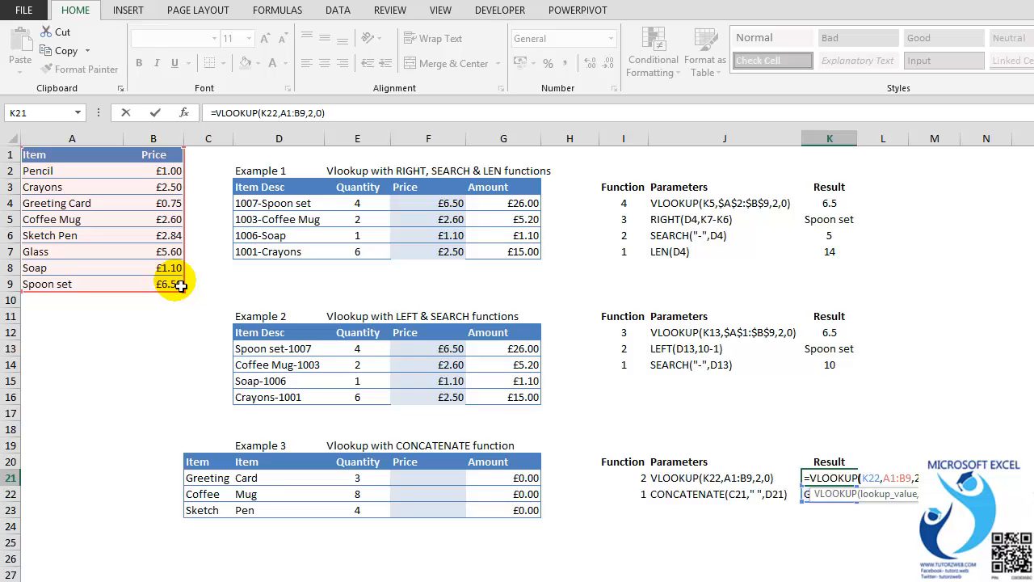
pyautogui.press('Return')
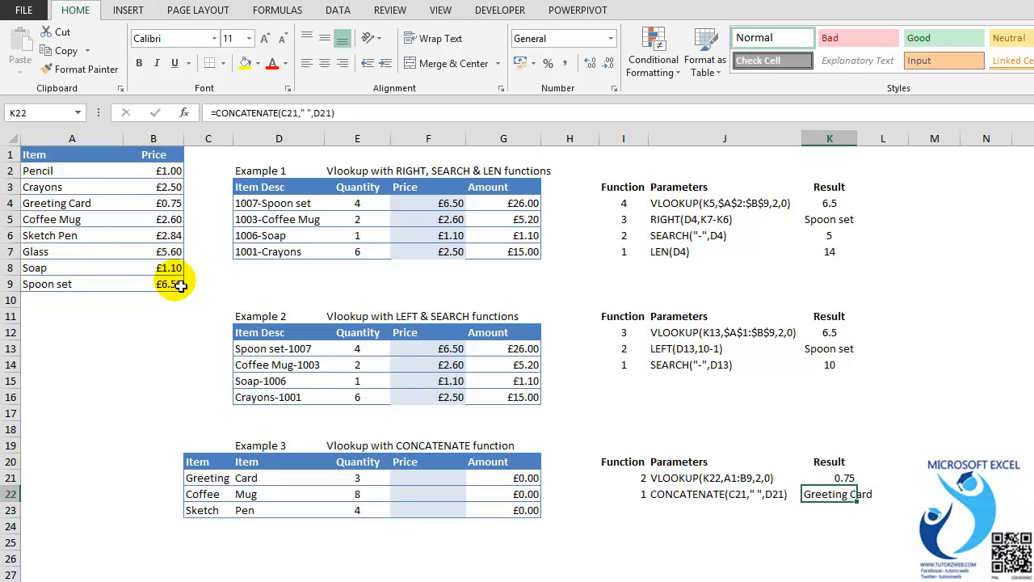
pyautogui.press('Up')
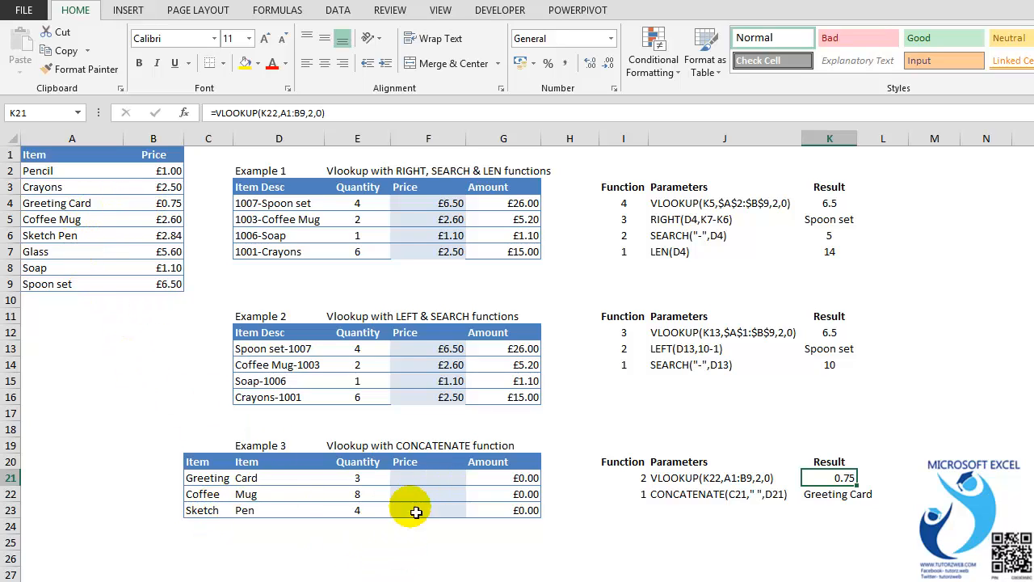
# Step: Start a VLOOKUP formula in Example 3's price cell F21 with CONCATENATE(C21," ",D21) as lookup value
pyautogui.click(410, 477)
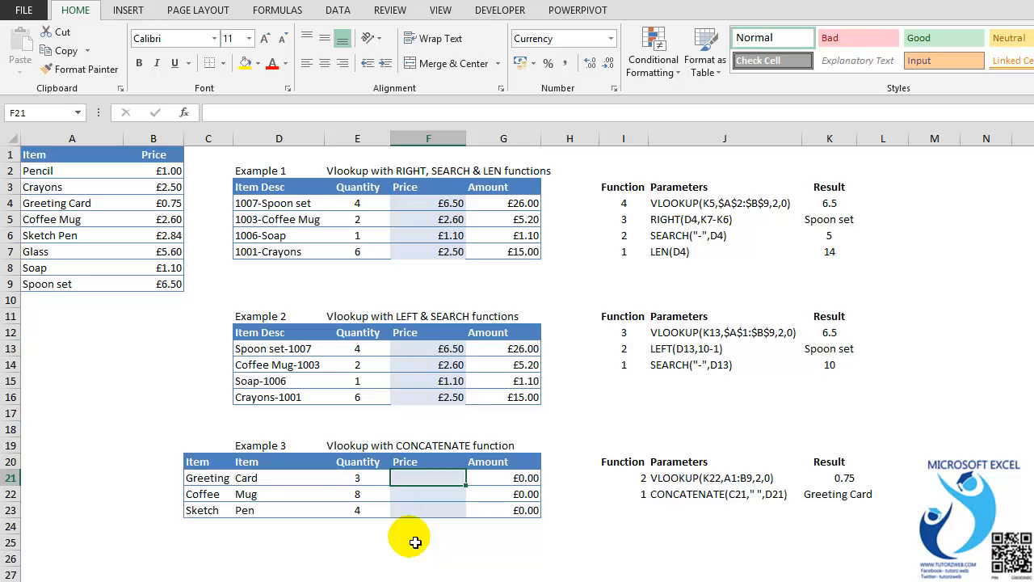
pyautogui.write('=vlo')
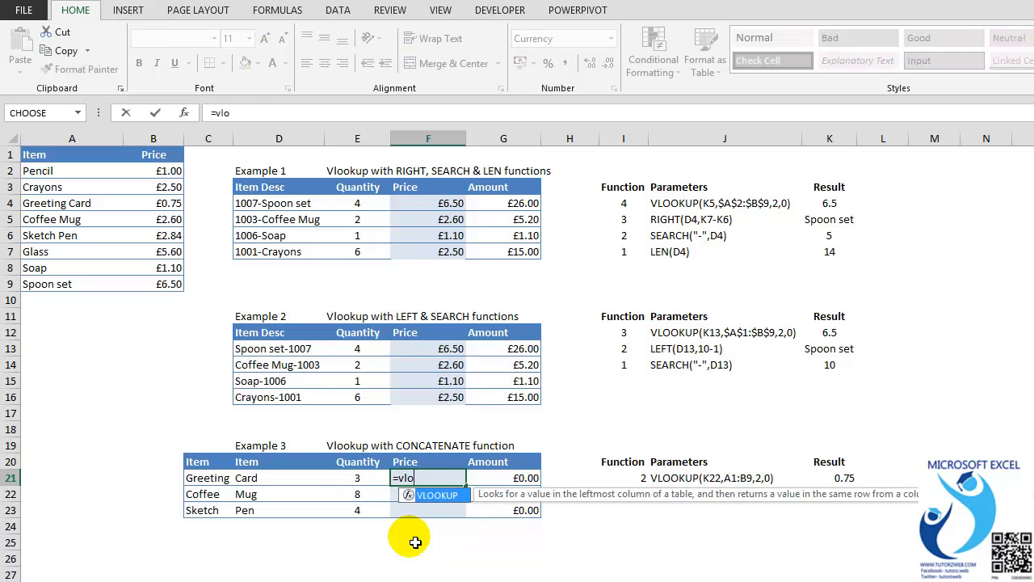
pyautogui.press('Tab')
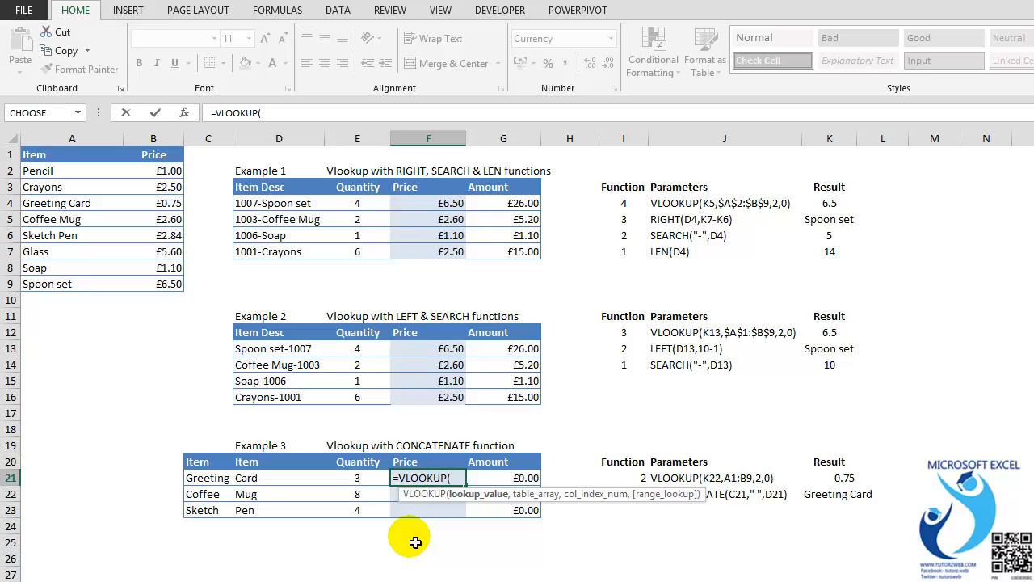
pyautogui.write('conc')
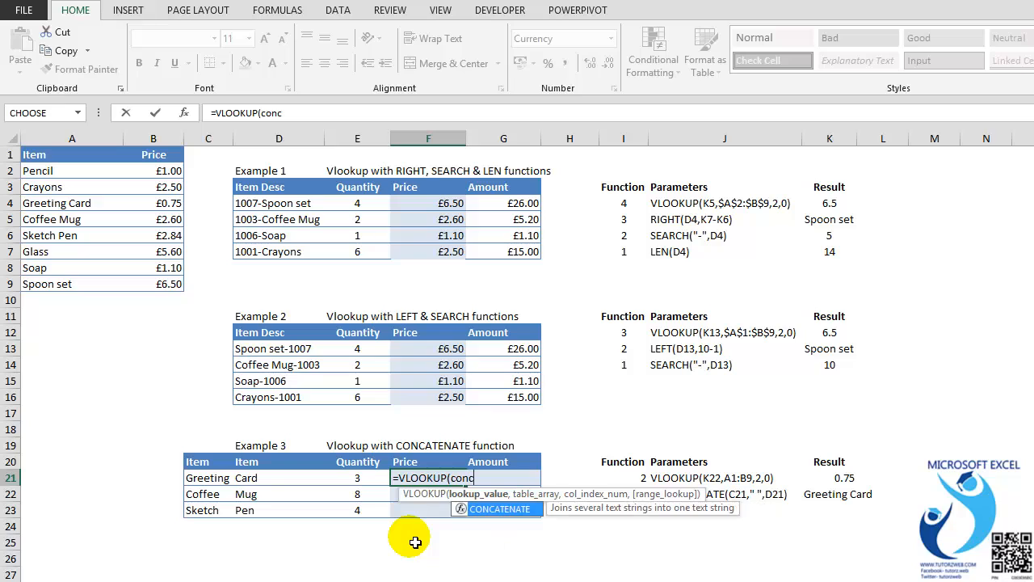
pyautogui.press('Tab')
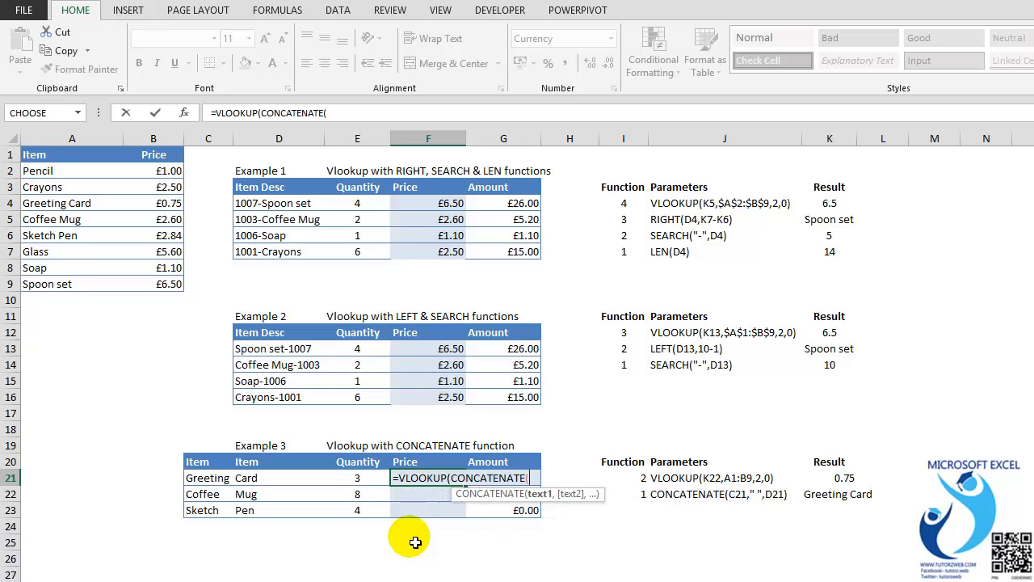
pyautogui.click(212, 478)
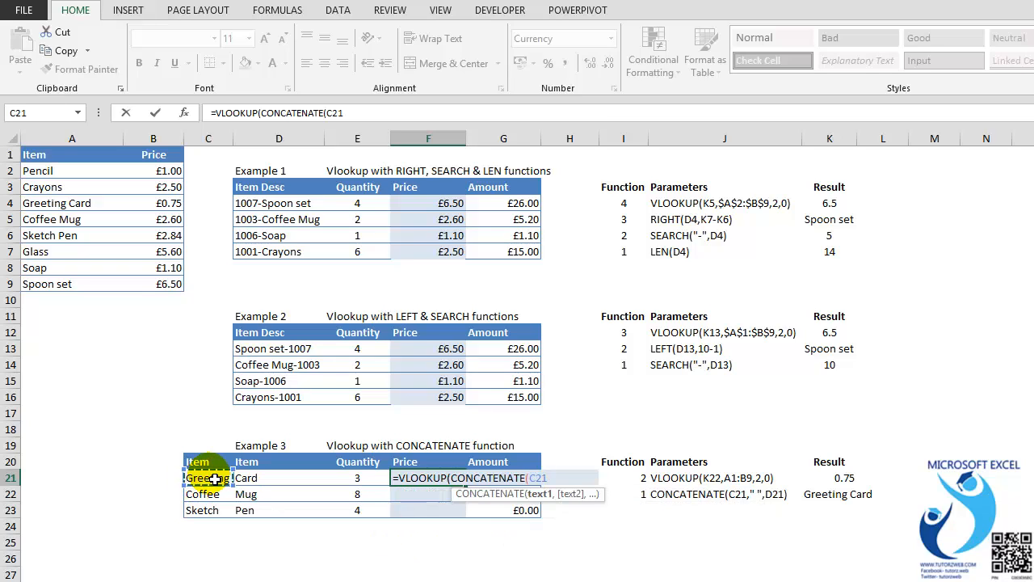
pyautogui.write('," ",')
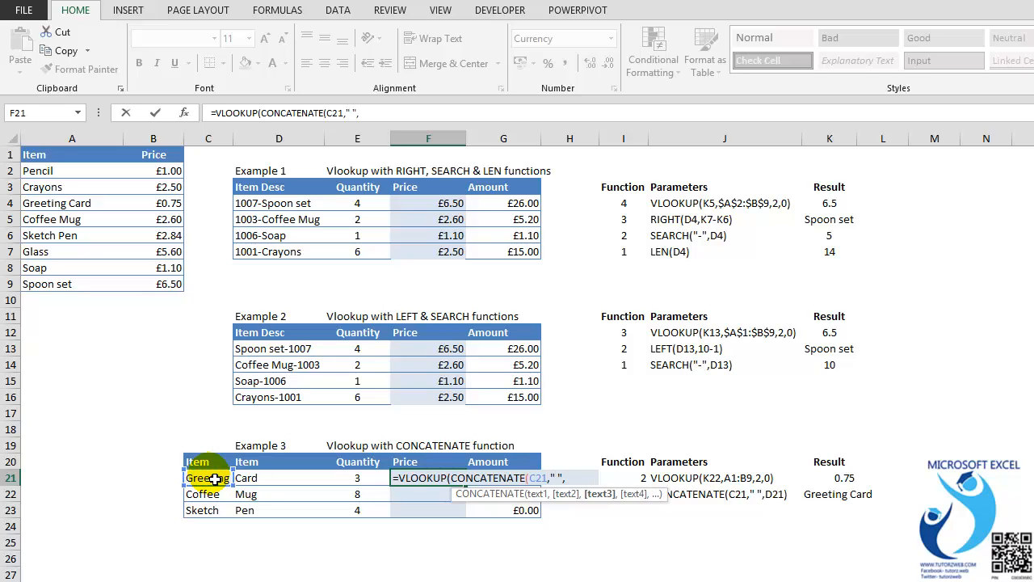
pyautogui.click(251, 478)
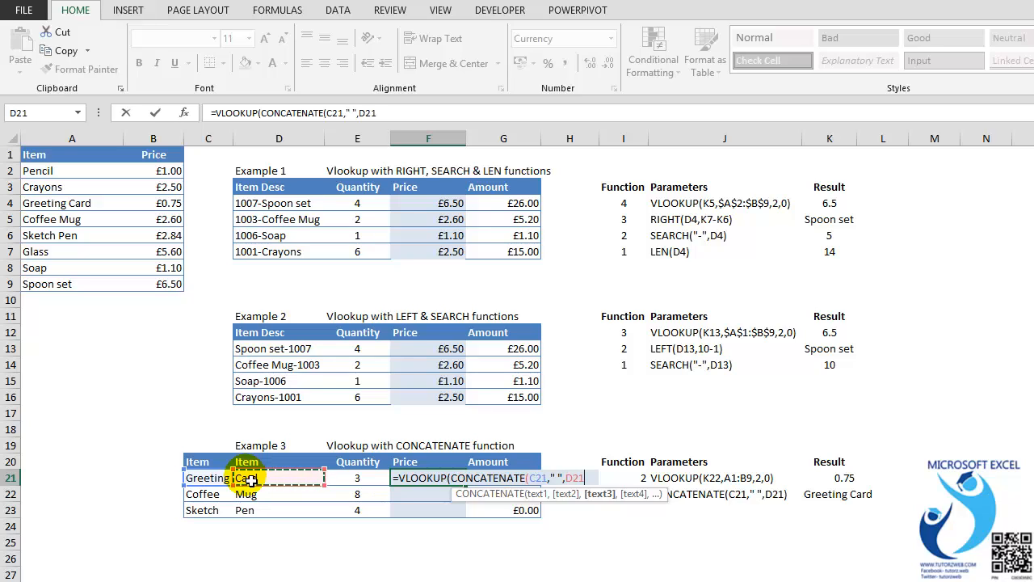
pyautogui.write(')')
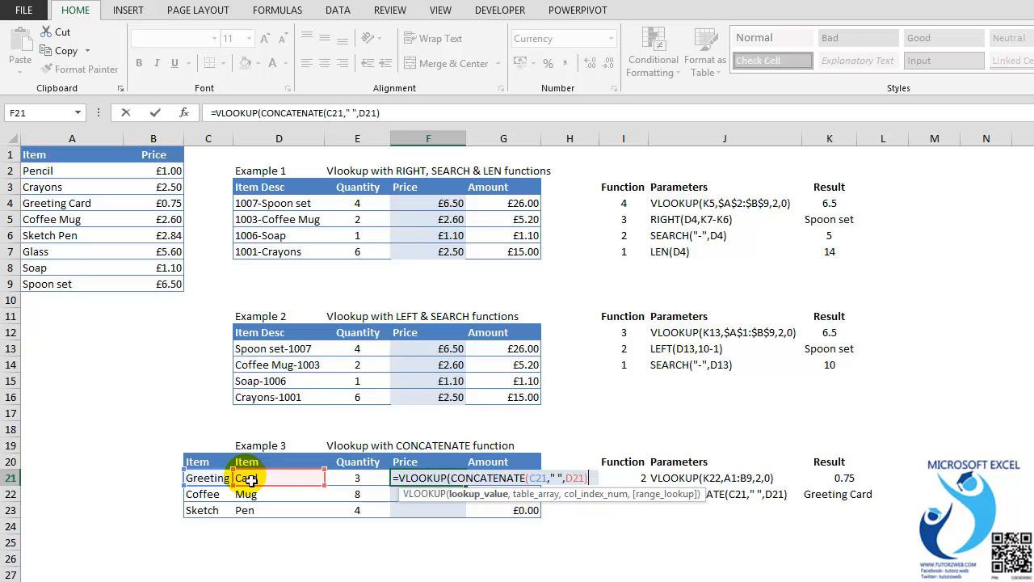
# Step: Complete the F21 VLOOKUP formula with table range $A$1:$B$9, column index 2 and exact match 0, and enter it
pyautogui.write(',')
pyautogui.moveTo(84, 159); pyautogui.dragTo(158, 292)
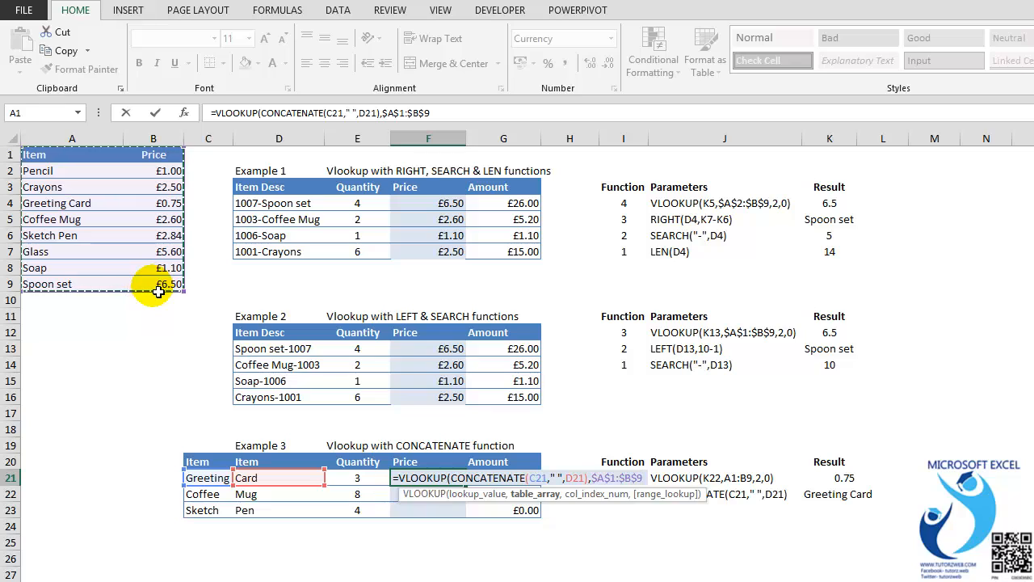
pyautogui.write(',2,0')
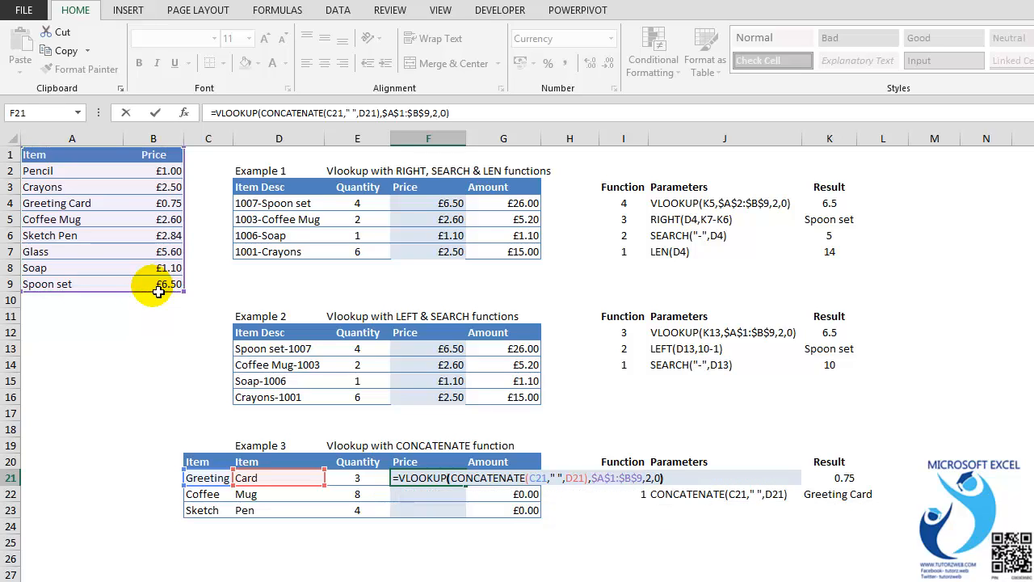
pyautogui.press('Return')
pyautogui.press('Up')
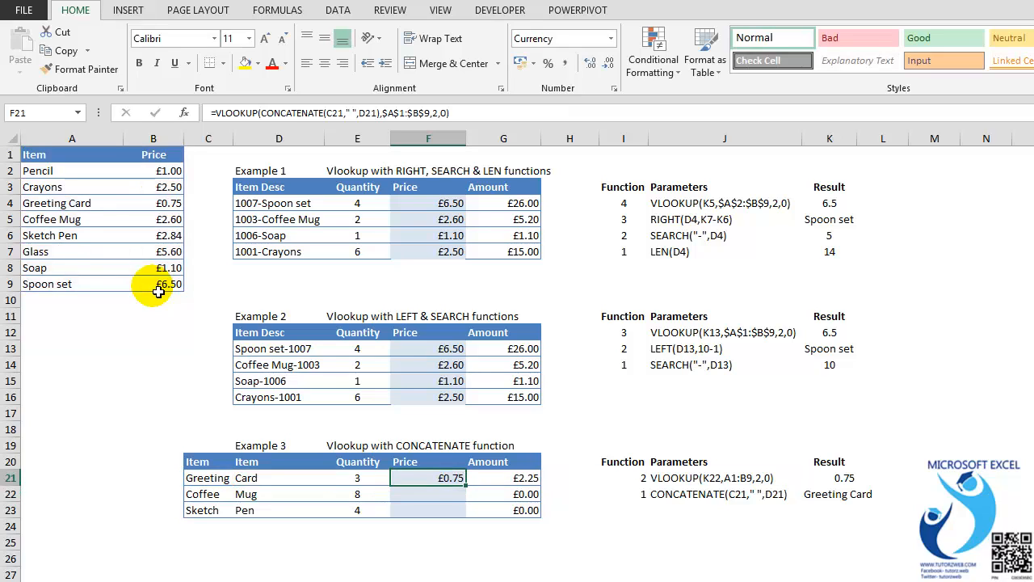
# Step: Copy the F21 price formula down through F23 for the remaining Example 3 items and check the copied formulas
pyautogui.hotkey('ctrl', 'c')
pyautogui.hotkey('shift', 'Down')
pyautogui.hotkey('shift', 'Down')
pyautogui.hotkey('ctrl', 'v')
pyautogui.press('Escape')
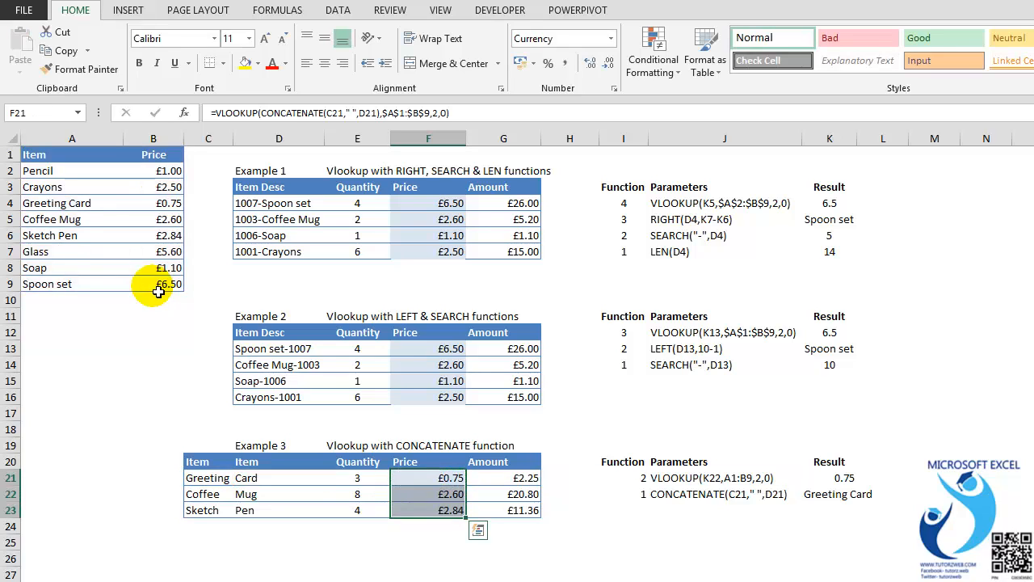
pyautogui.press('Down')
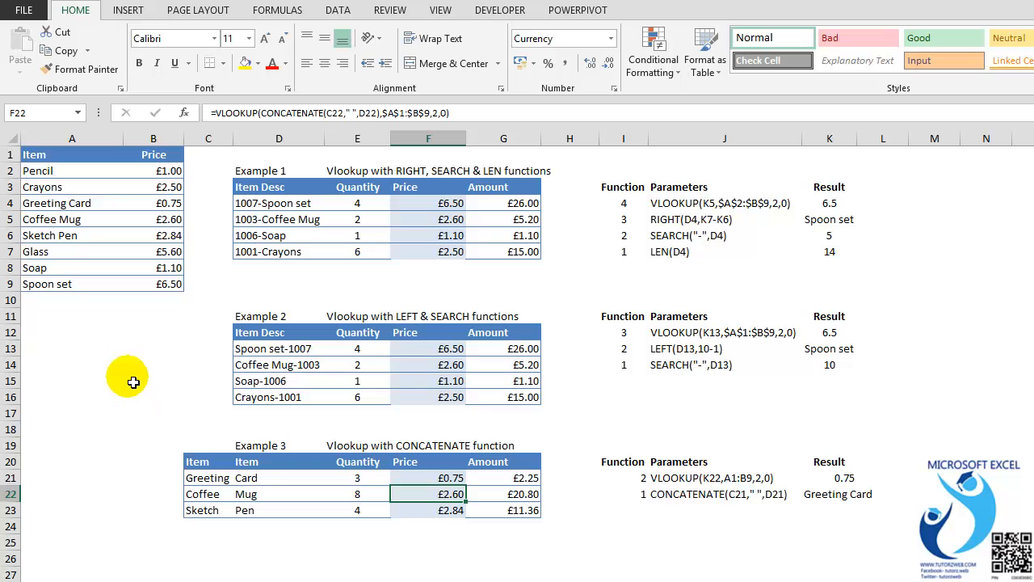
pyautogui.click(394, 508)
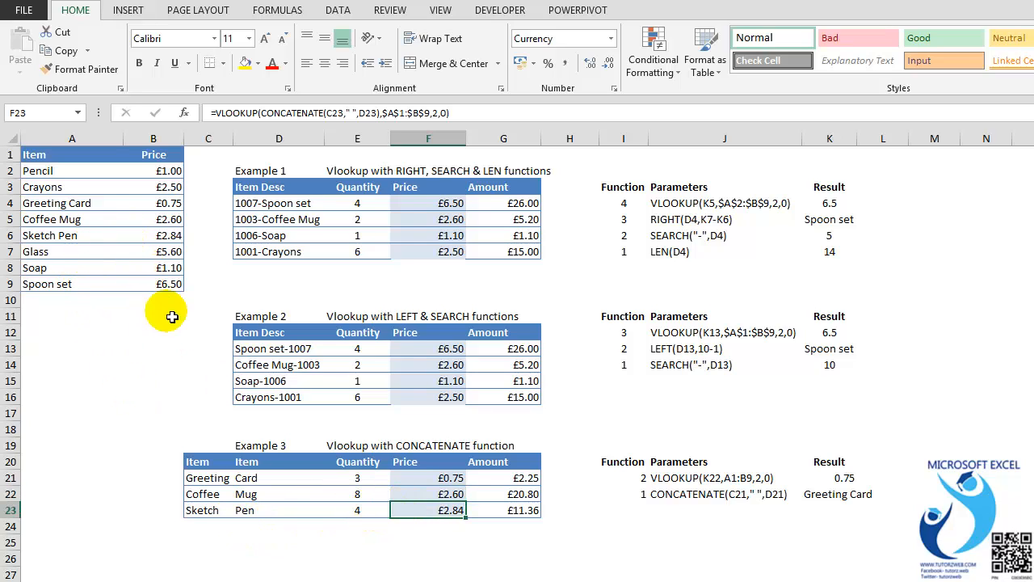